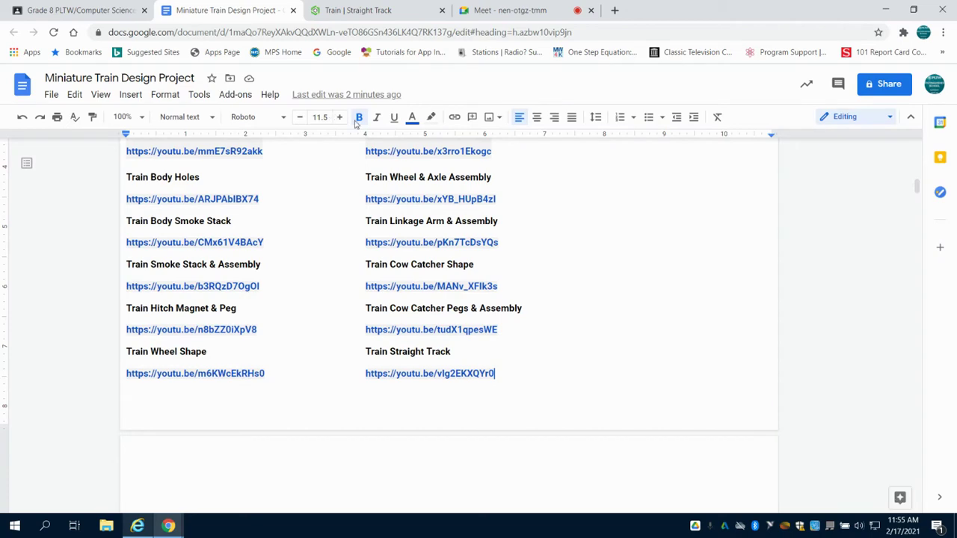
Review the project document down to the curved track drawing and examine its radii, 45° angle and connector details.
scroll(456, 265, "down", 12)
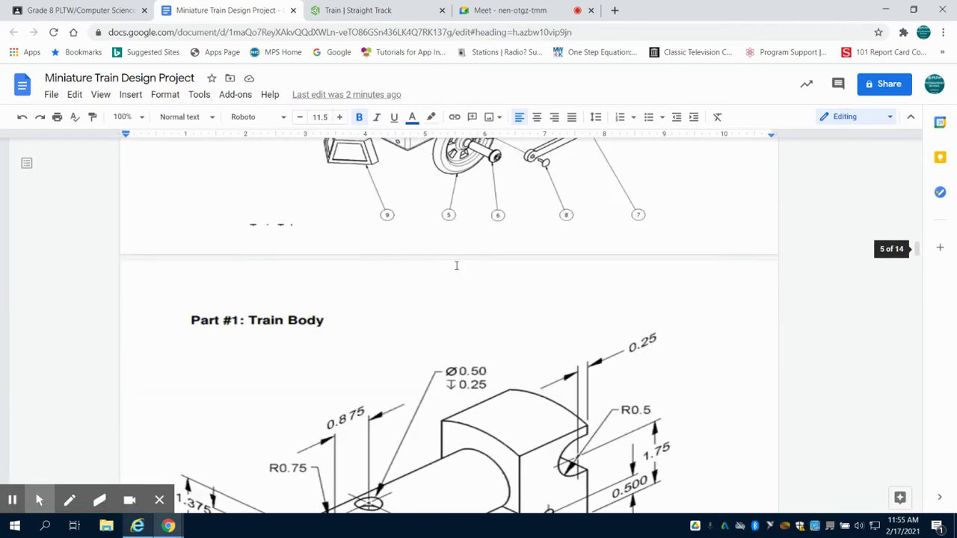
scroll(456, 266, "down", 15)
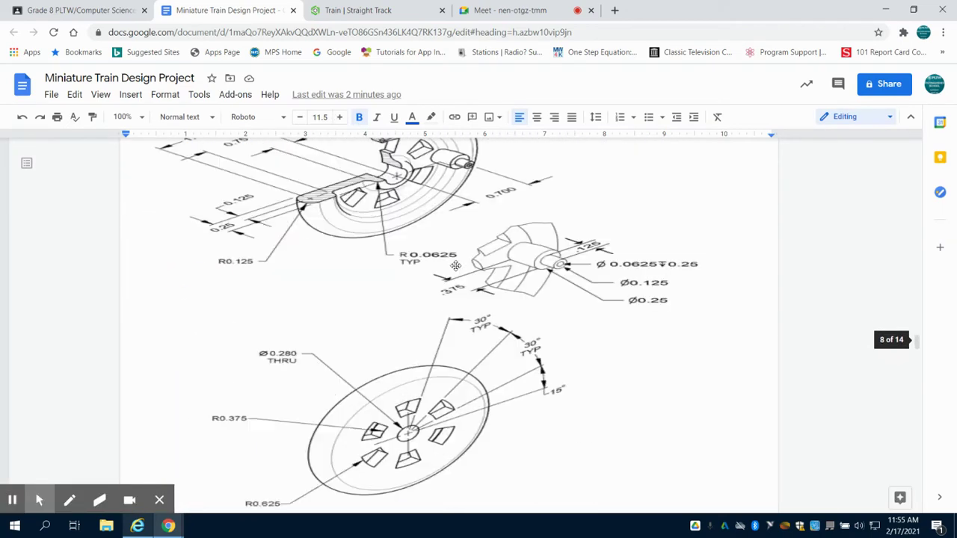
scroll(455, 265, "down", 15)
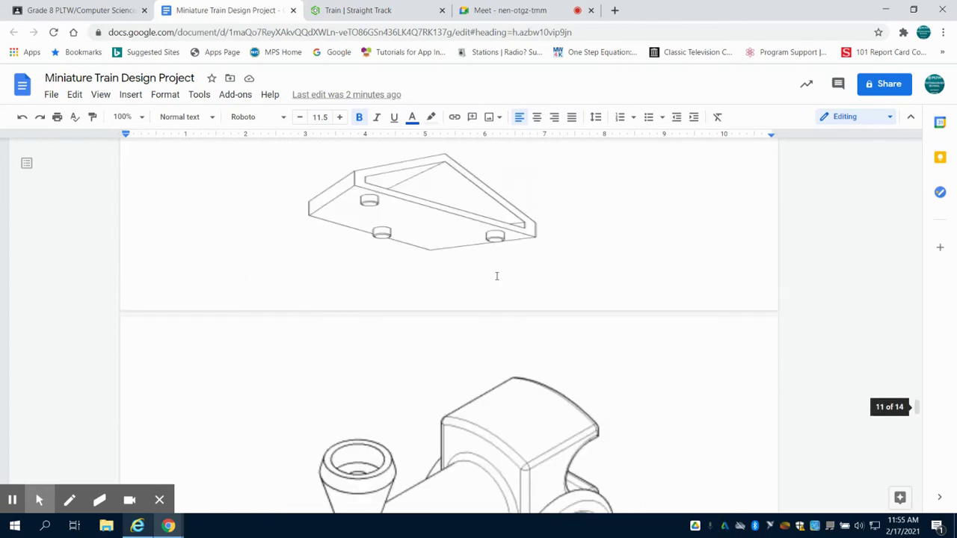
scroll(496, 276, "down", 15)
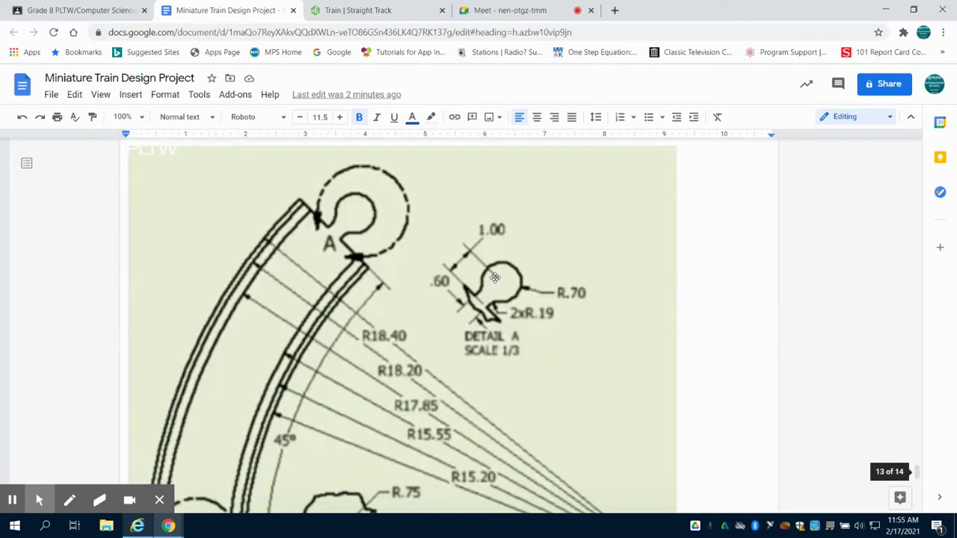
scroll(496, 277, "down", 3)
scroll(361, 307, "up", 2)
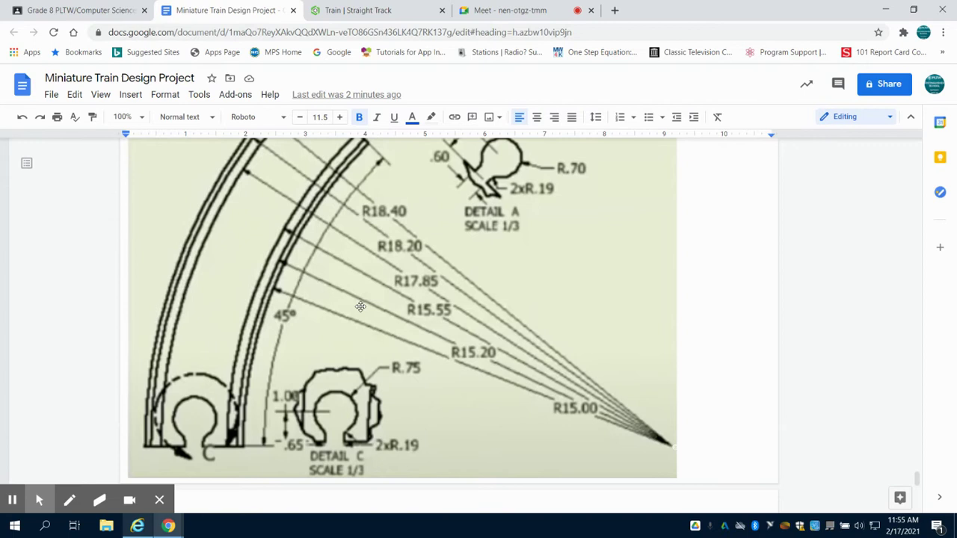
scroll(358, 287, "up", 2)
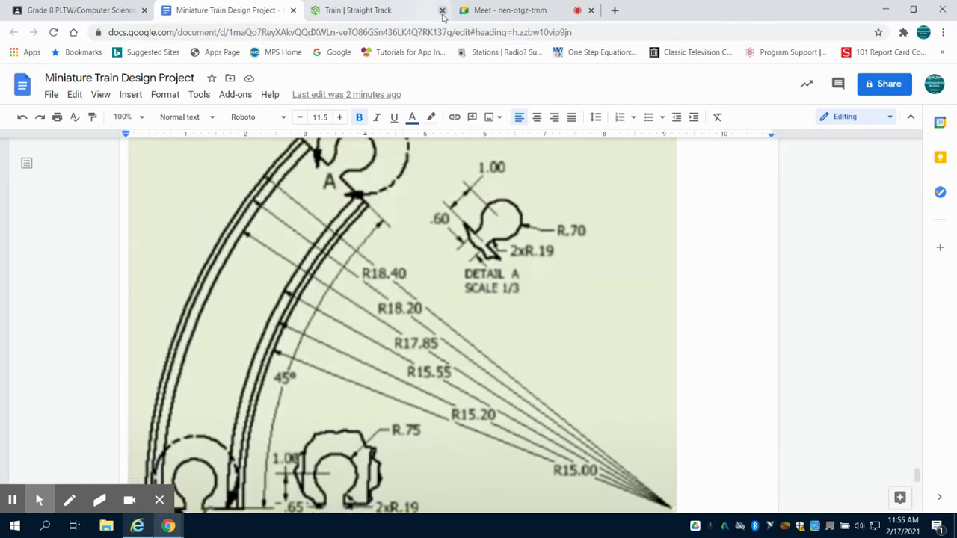
Switch to the Train document in Onshape and open the Curved Track part studio.
left_click(374, 11)
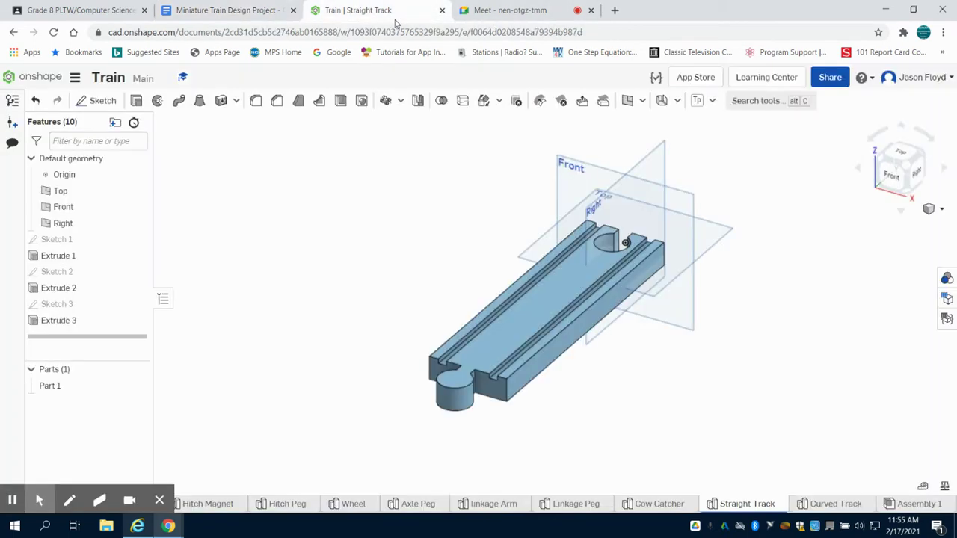
mouse_move(838, 510)
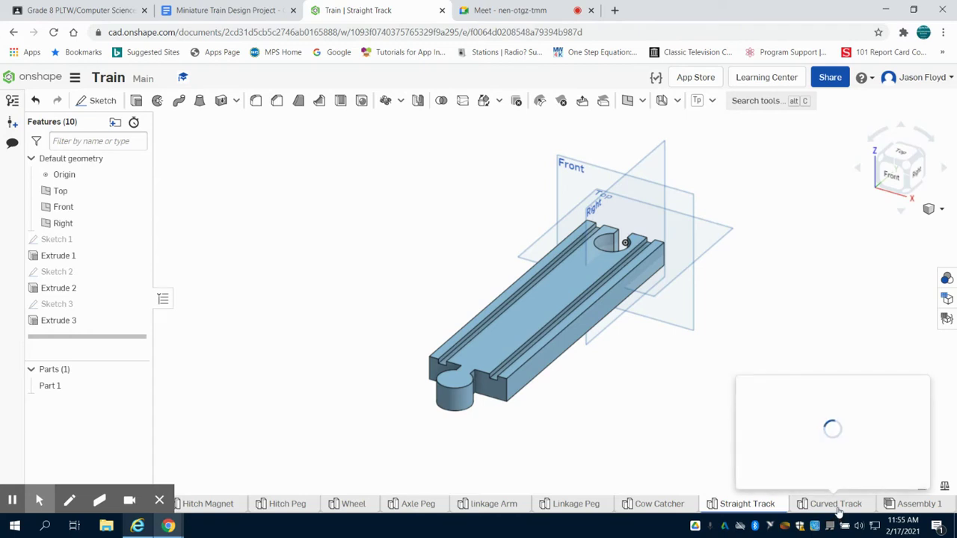
left_click(837, 508)
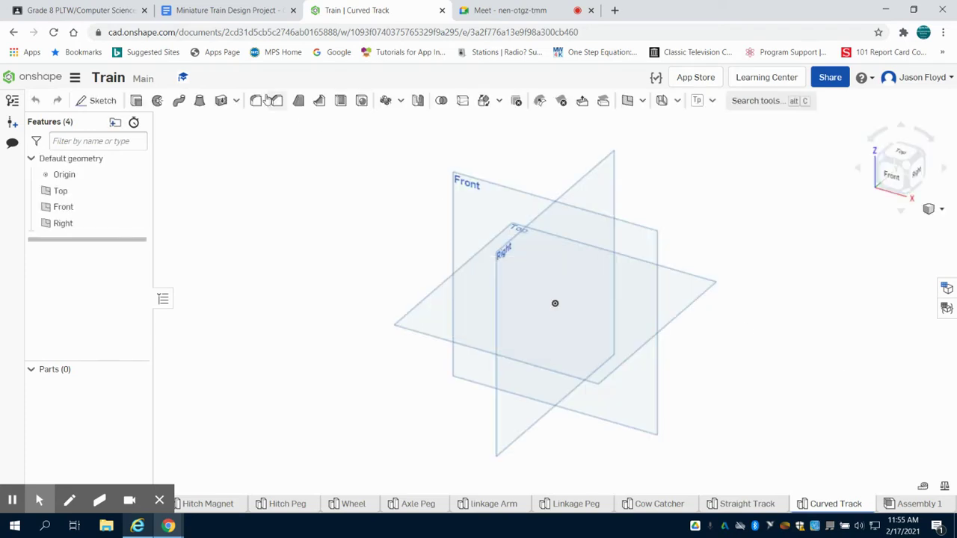
Start a new sketch on the Front plane and view it face-on.
left_click(94, 101)
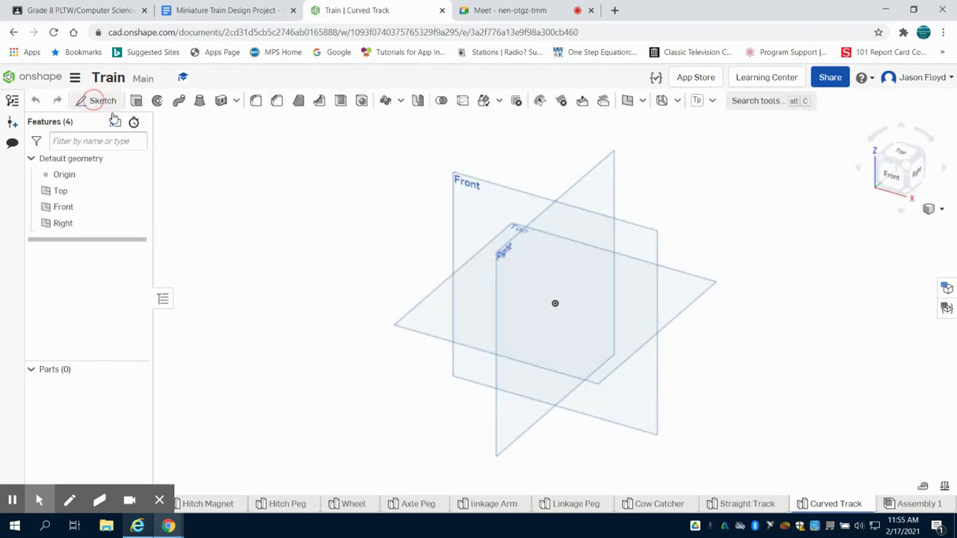
left_click(502, 234)
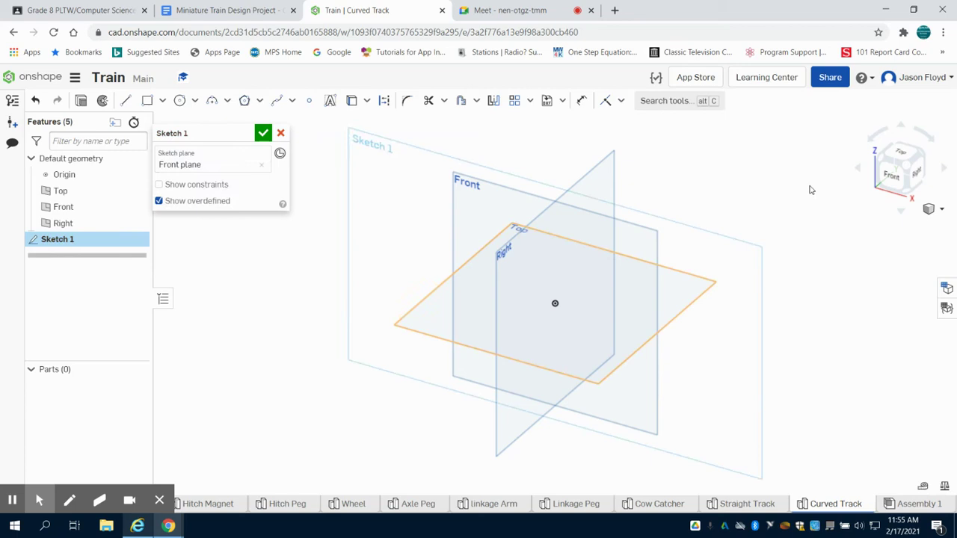
left_click(891, 175)
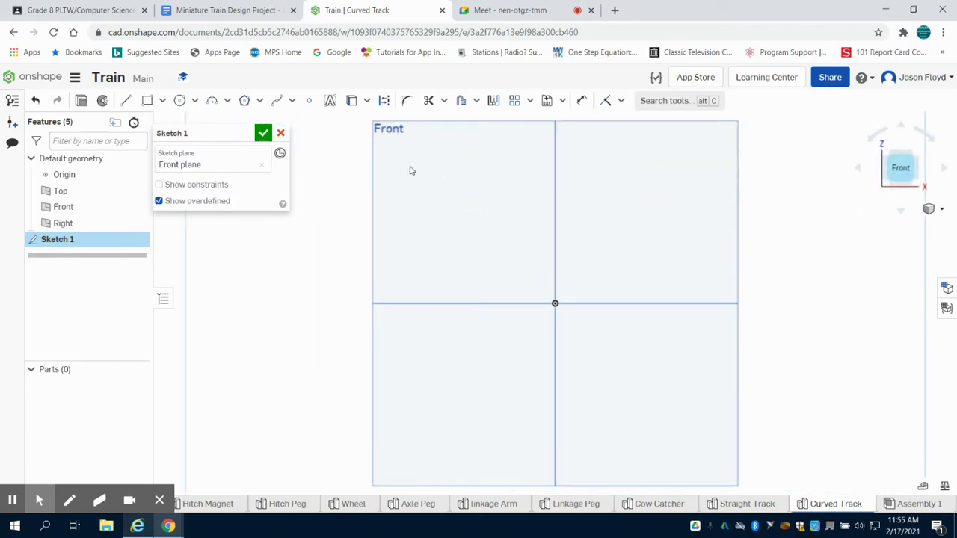
Draw a horizontal base line about 2.37 long, left of and level with the origin, and a vertical line 1 high from its right end.
left_click(127, 100)
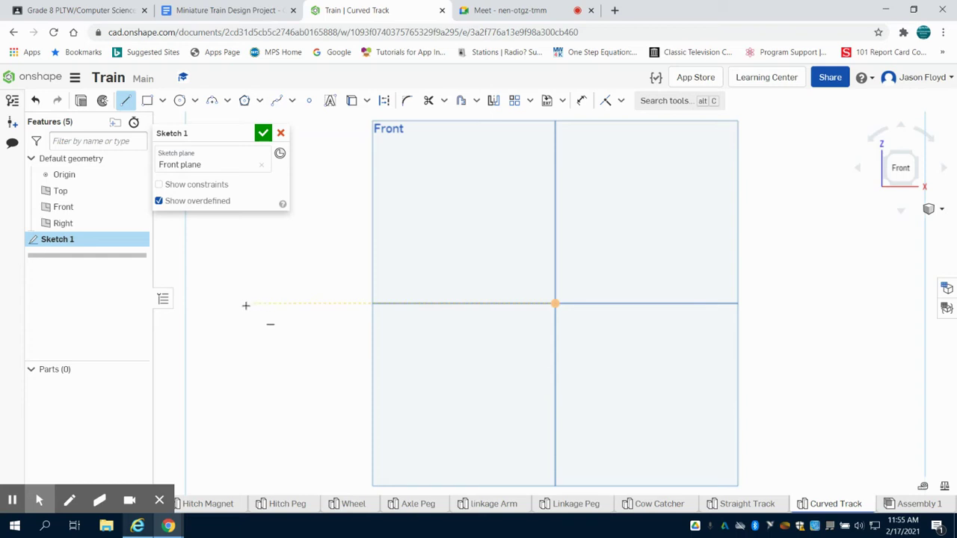
left_click(243, 305)
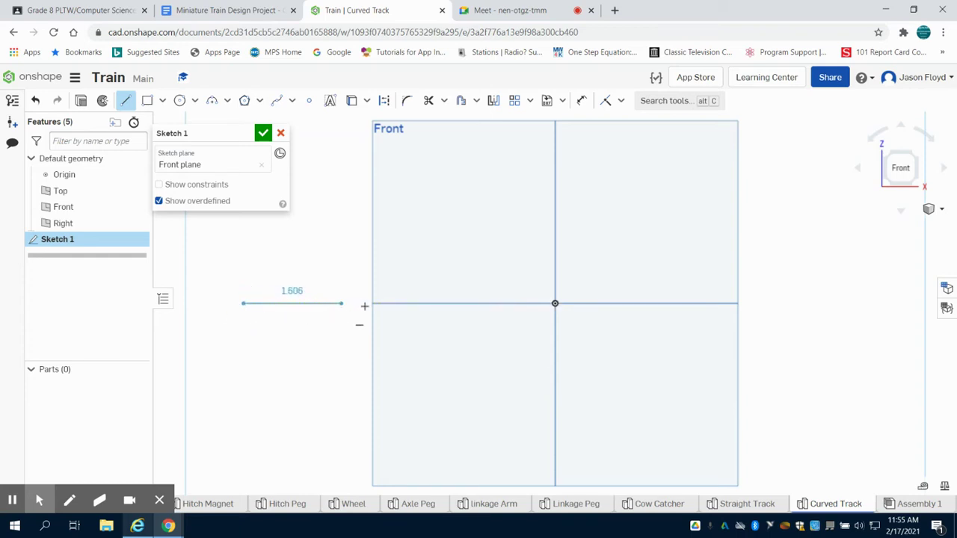
left_click(387, 304)
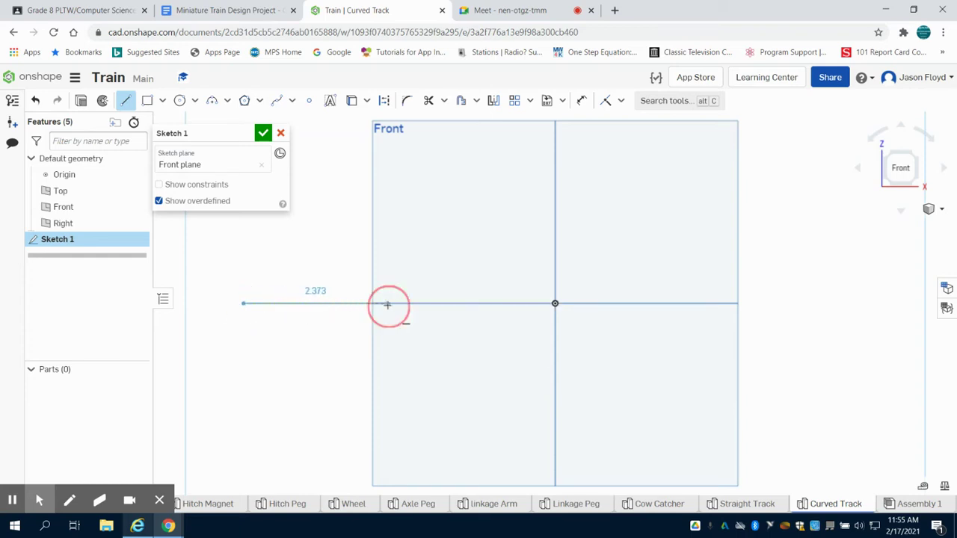
left_click(388, 258)
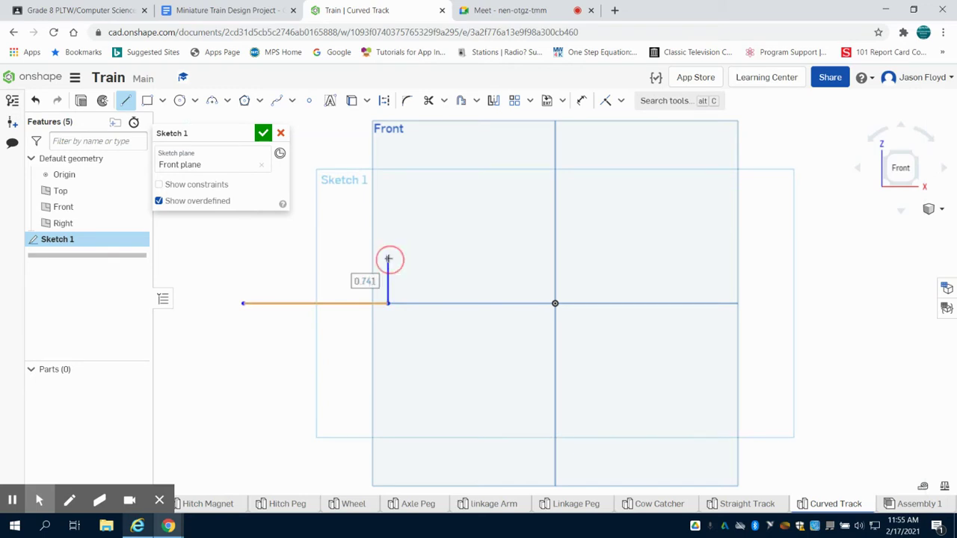
type("2")
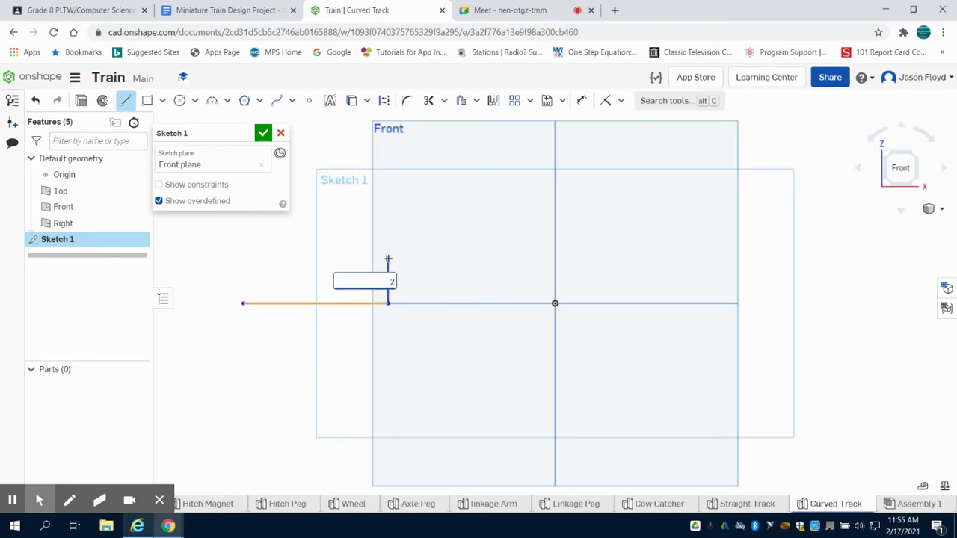
key("Return")
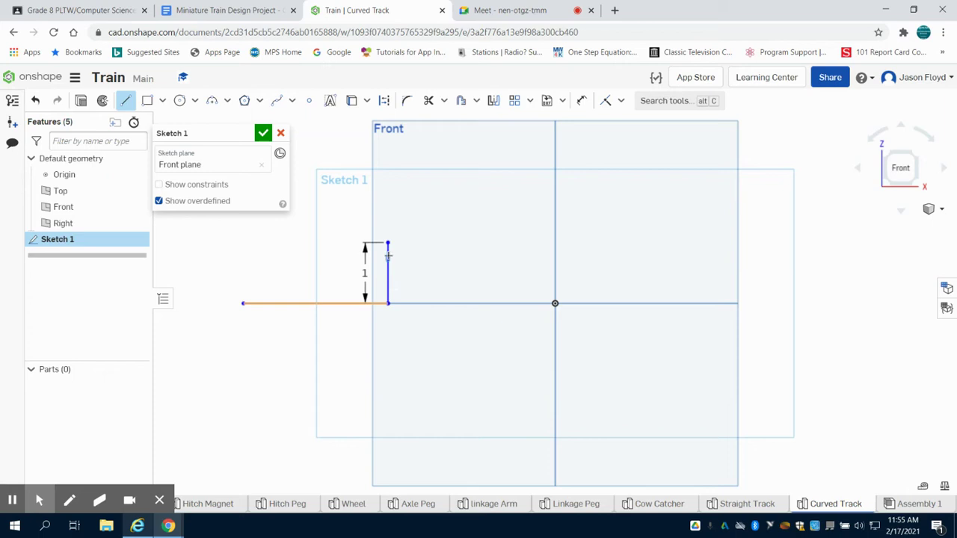
Draw the first top segment leftward, about 0.67 long, followed by a rectangular groove about 0.26 wide and 0.35 deep.
left_click(347, 243)
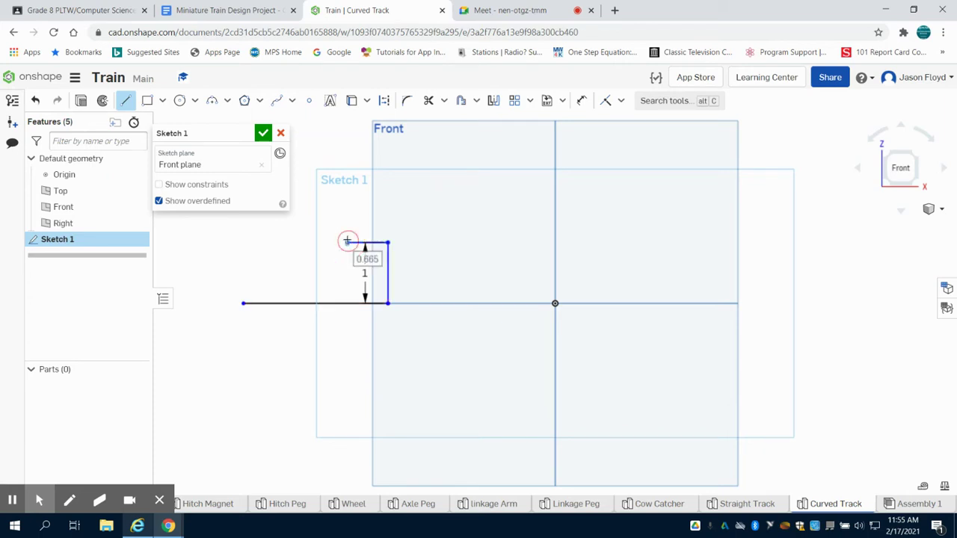
left_click(347, 263)
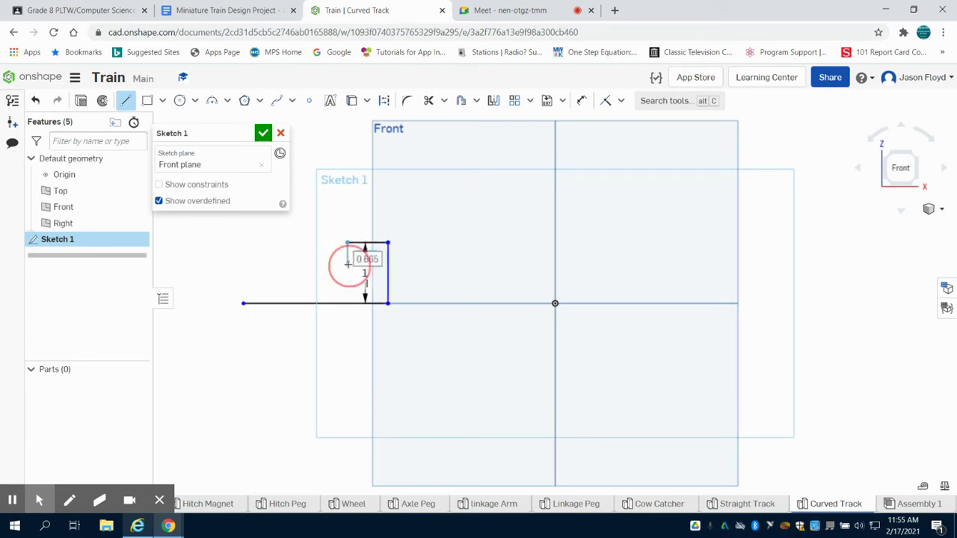
left_click(331, 262)
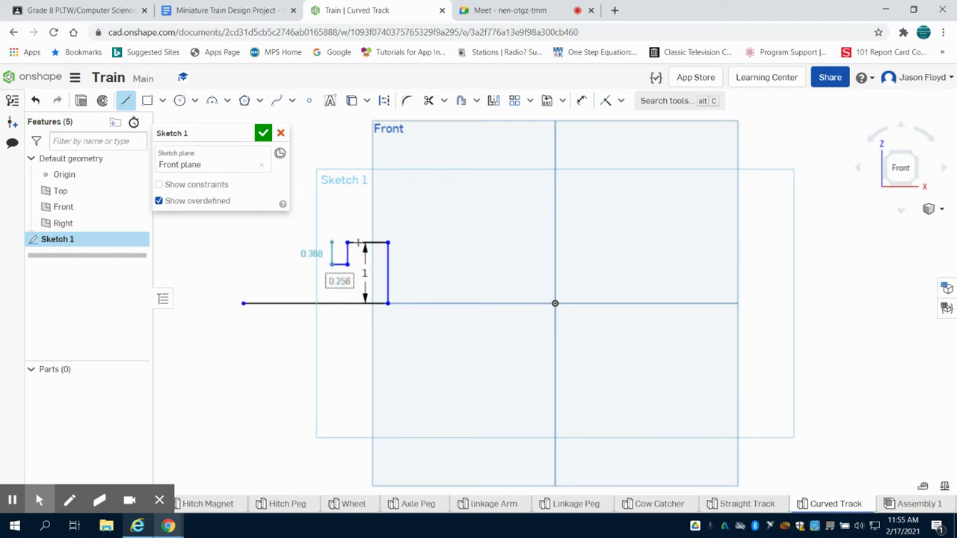
left_click(332, 243)
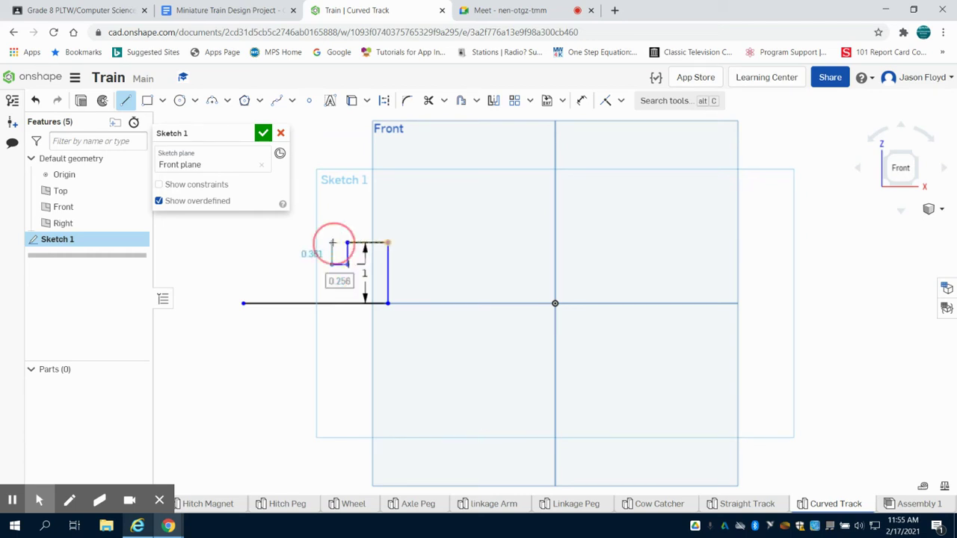
Continue the top edge leftward by about 0.61, add a second groove about 0.36 wide and 0.35 deep, and end the line chain.
left_click(294, 243)
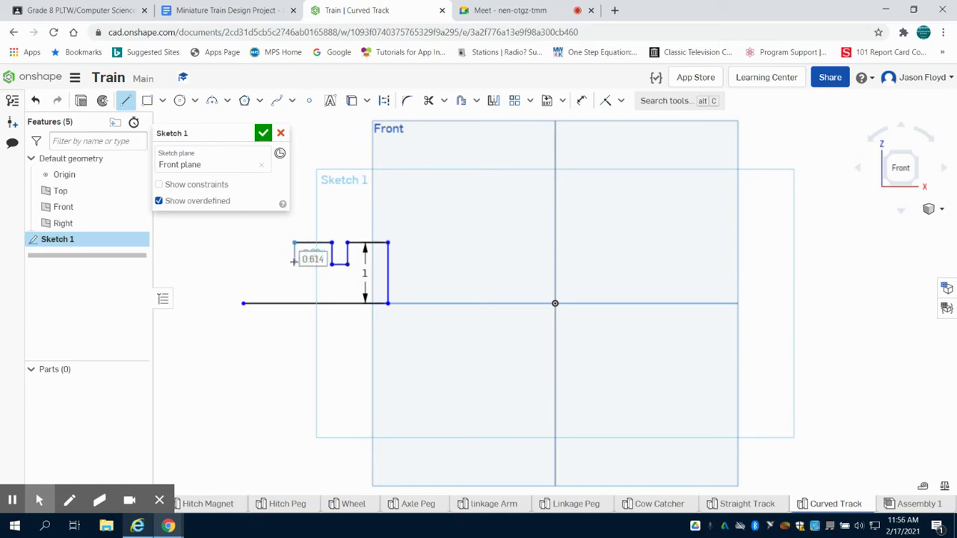
left_click(294, 263)
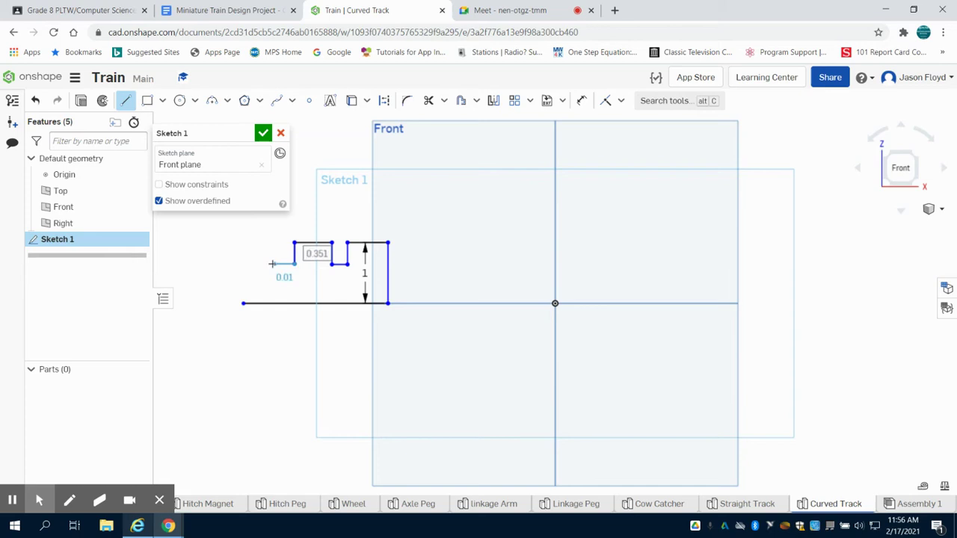
left_click(273, 264)
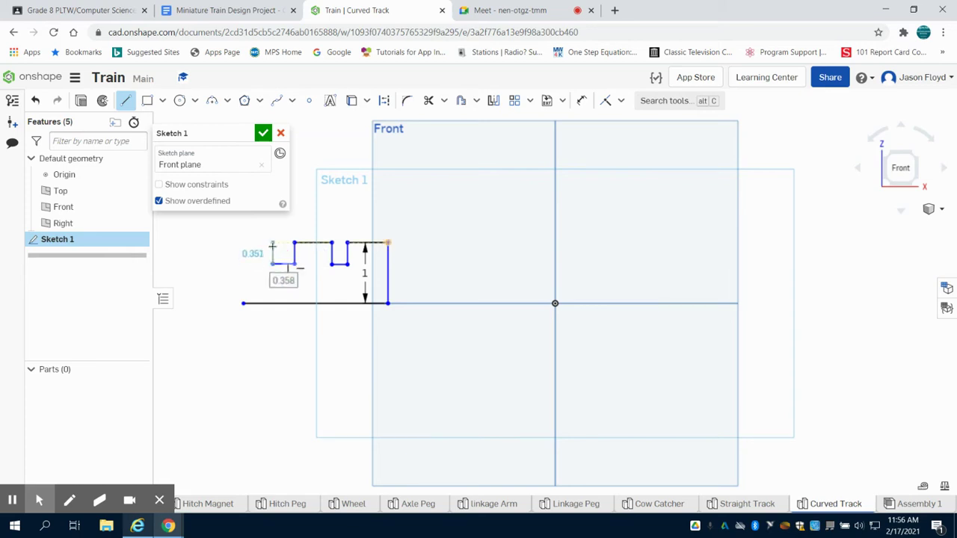
left_click(272, 243)
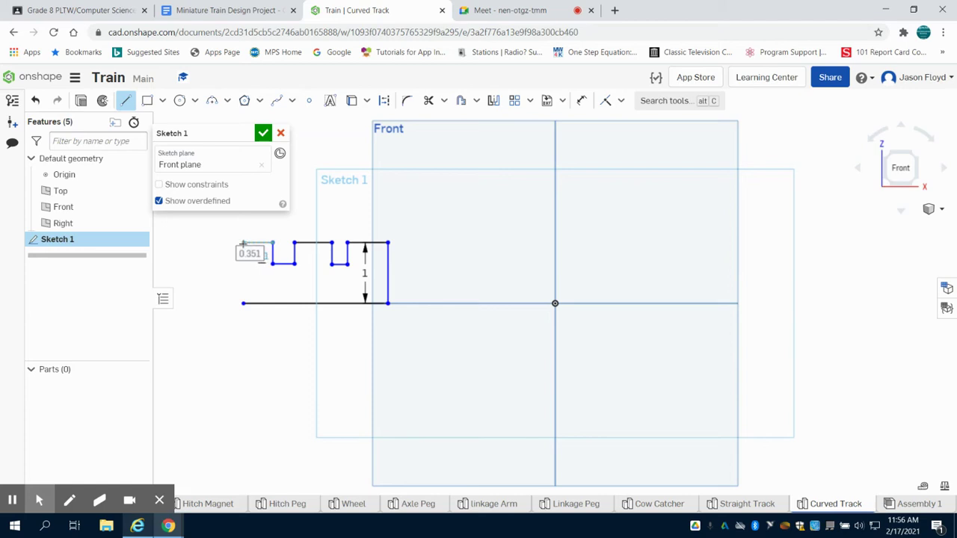
right_click(255, 274)
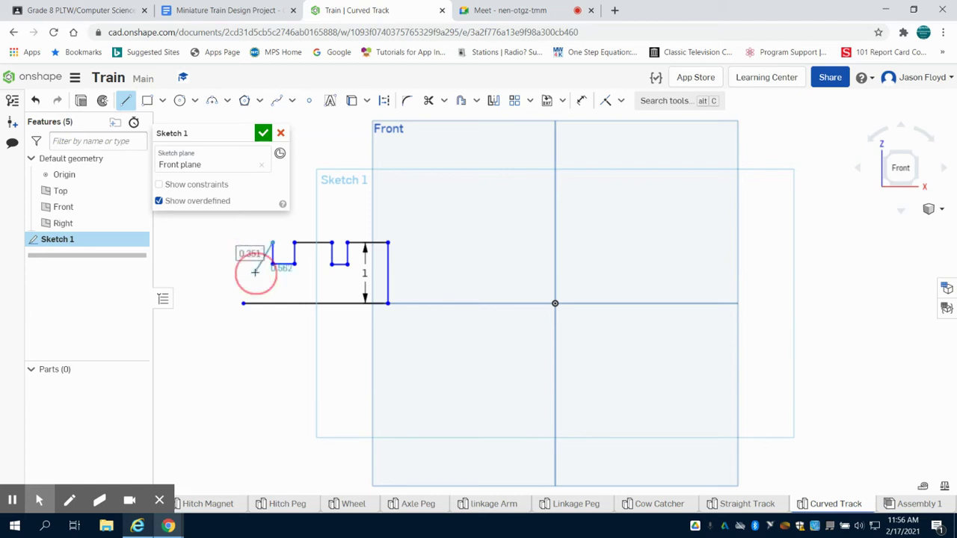
key("Escape")
Draw the left side 1 high from the base line and close the profile with a top segment about 0.48 long to the second groove.
left_click(125, 101)
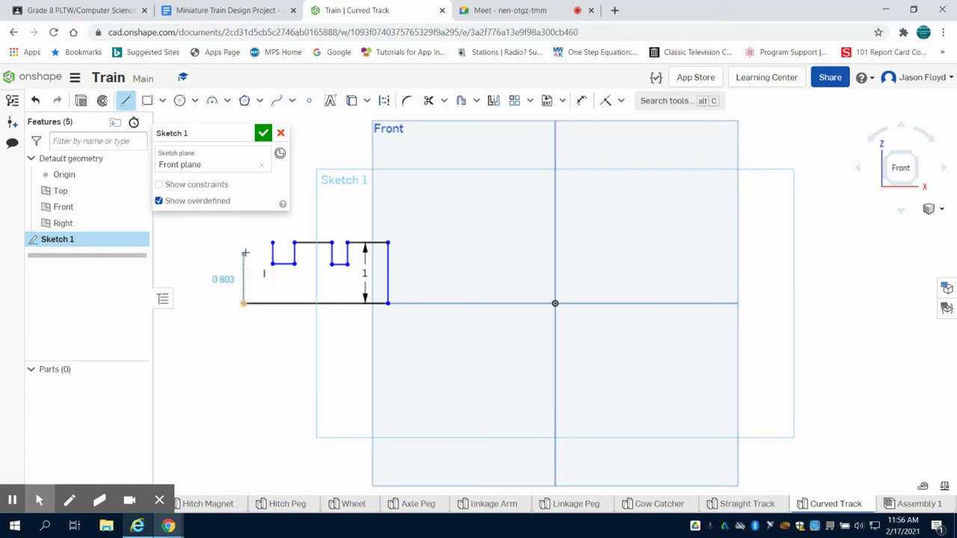
left_click(244, 254)
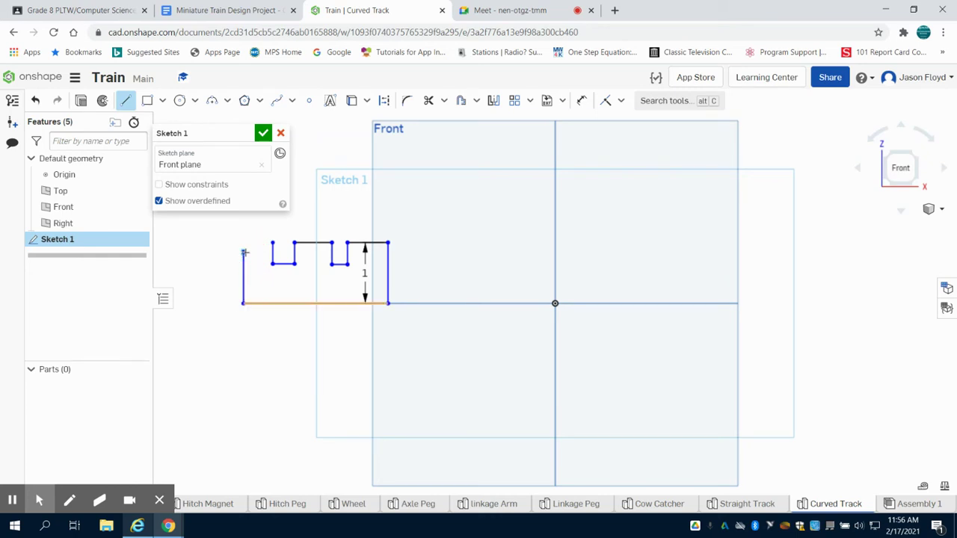
left_click(244, 253)
type("1")
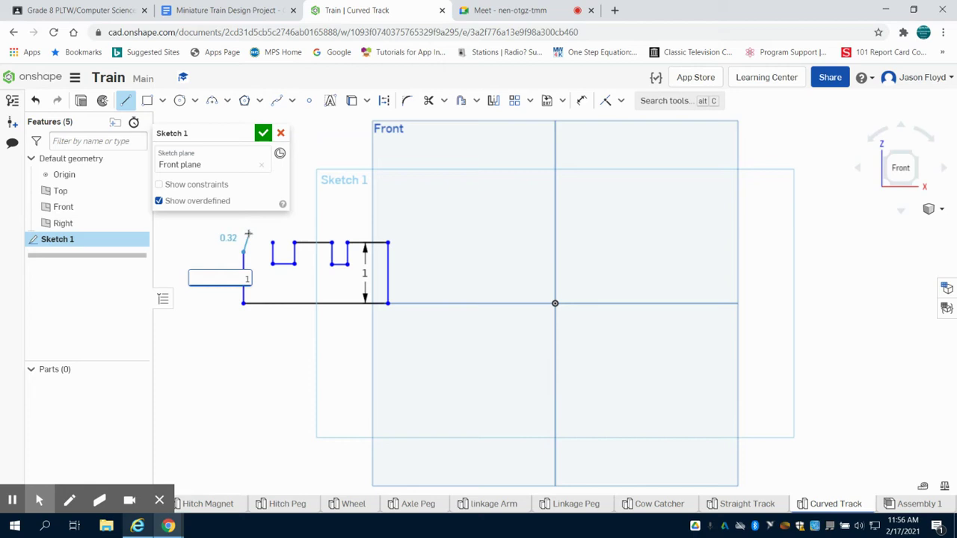
key("Return")
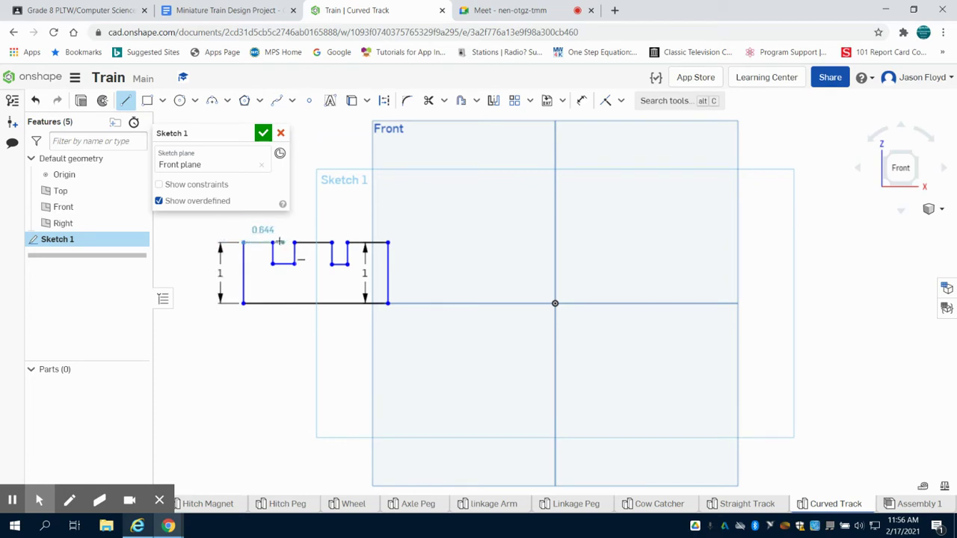
left_click(272, 242)
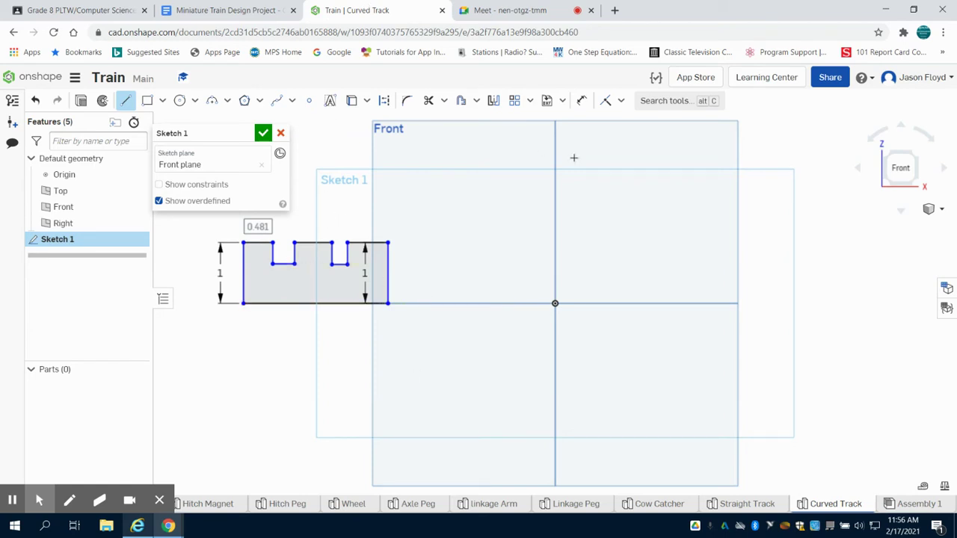
Dimension the profile's outer side, farthest from the origin, 18.4 in from the vertical plane line through the origin.
left_click(582, 100)
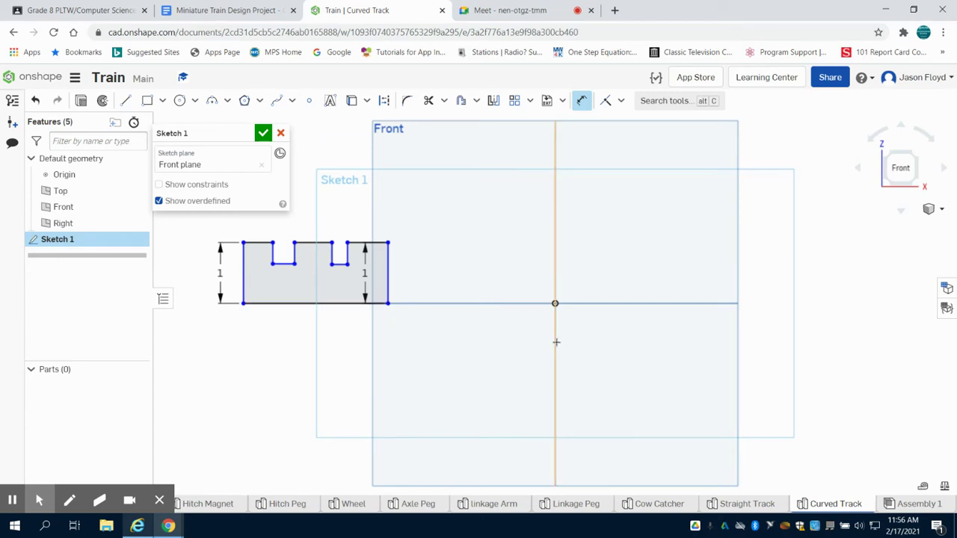
left_click(246, 286)
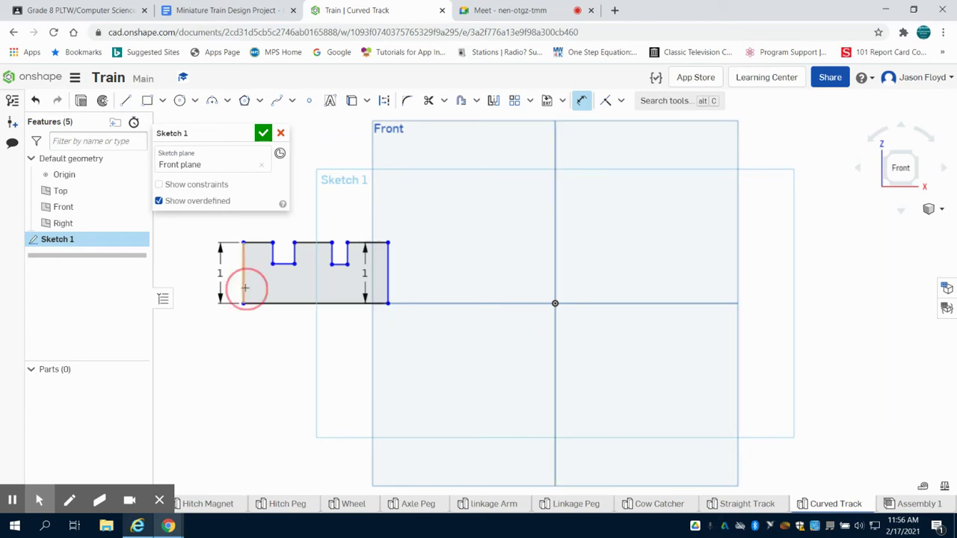
left_click(316, 406)
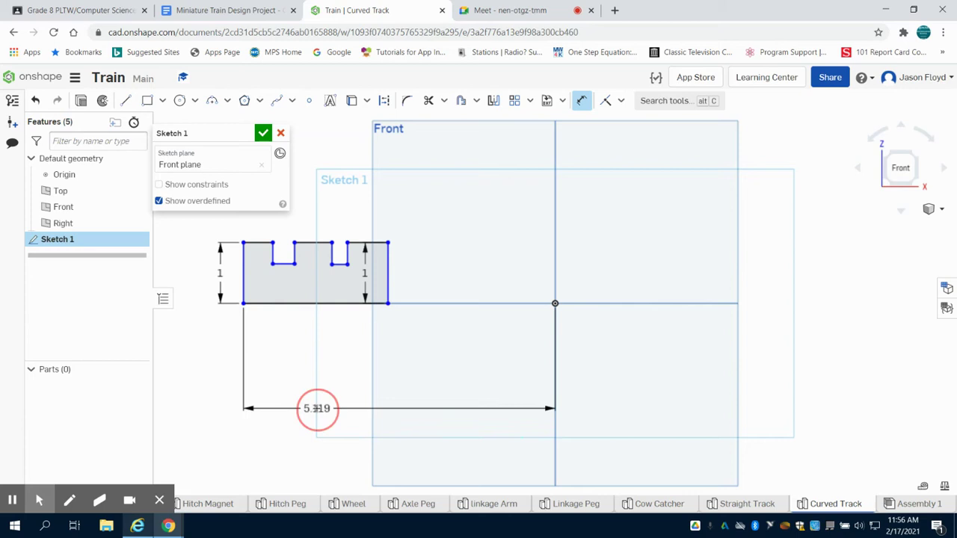
type("18")
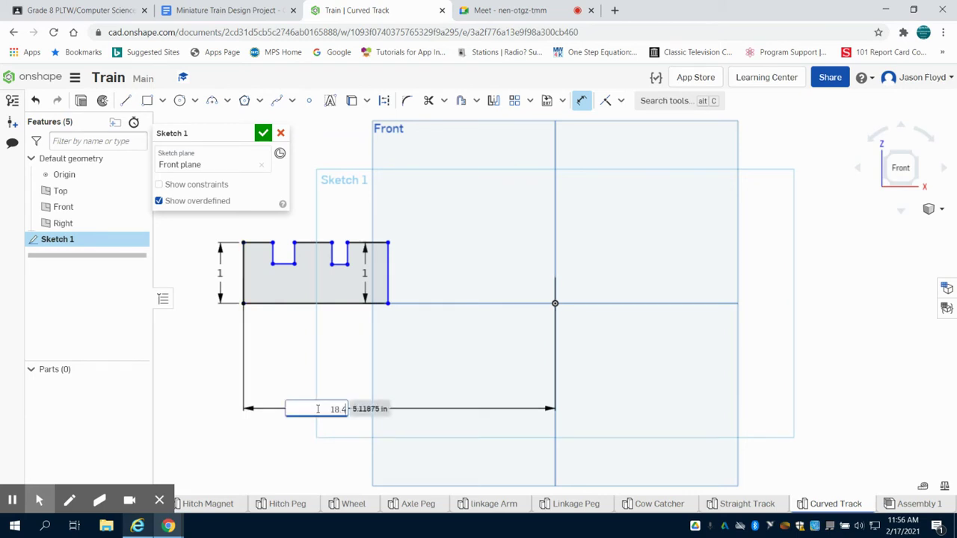
type(".4")
key("Return")
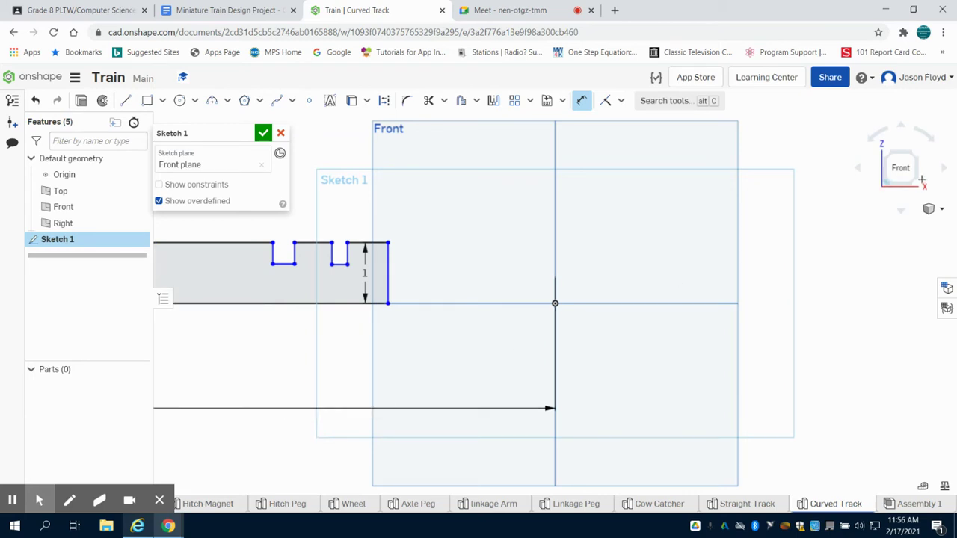
Try to dimension the profile's inner side 15 in from the vertical plane line through the origin.
left_click(908, 169)
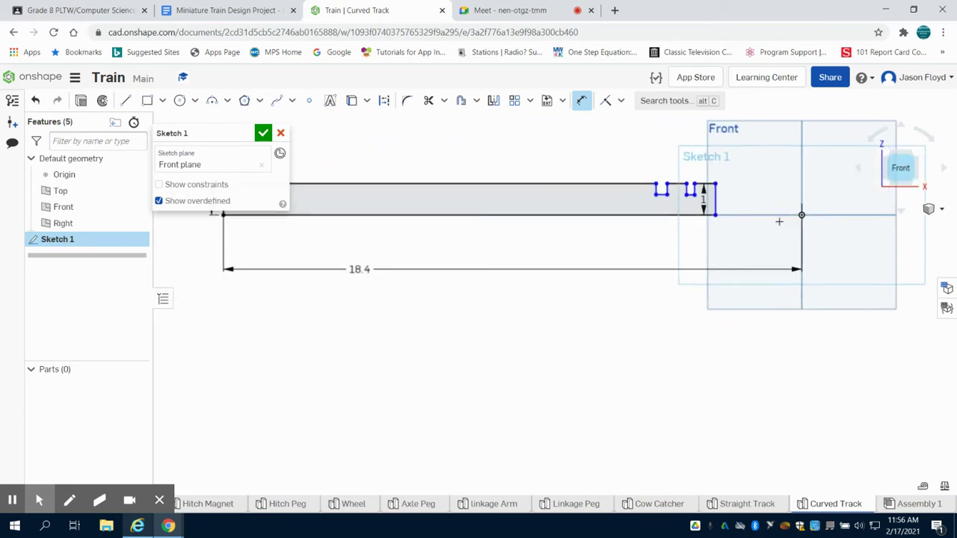
left_click(719, 197)
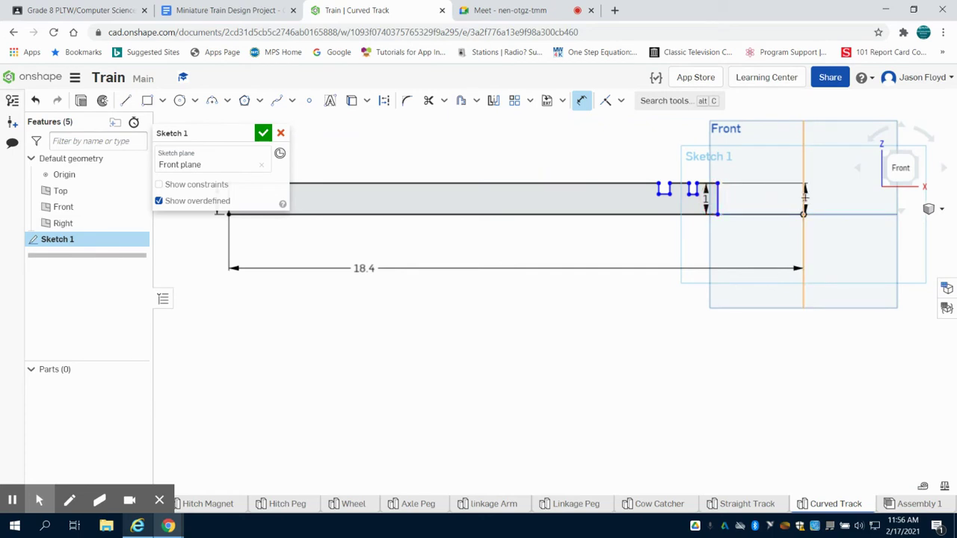
left_click(803, 194)
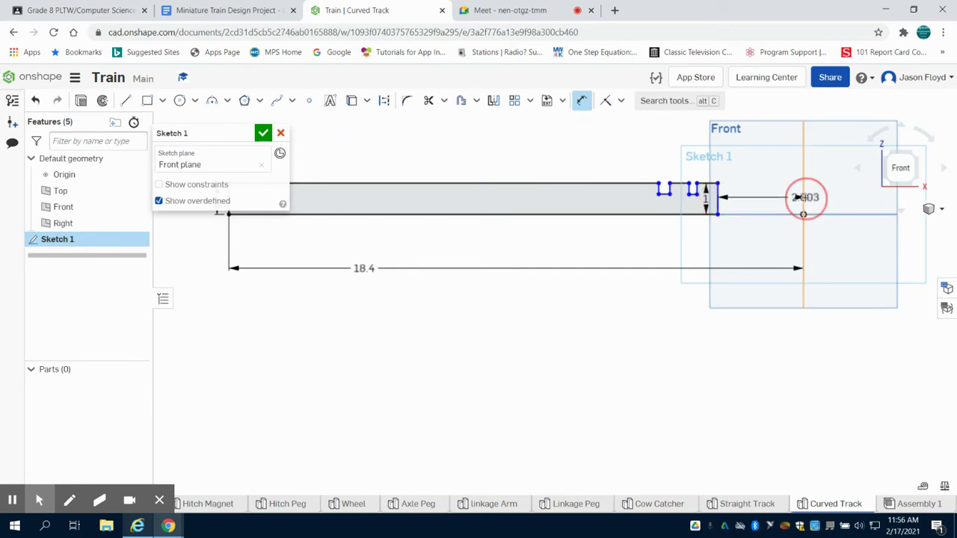
left_click(755, 257)
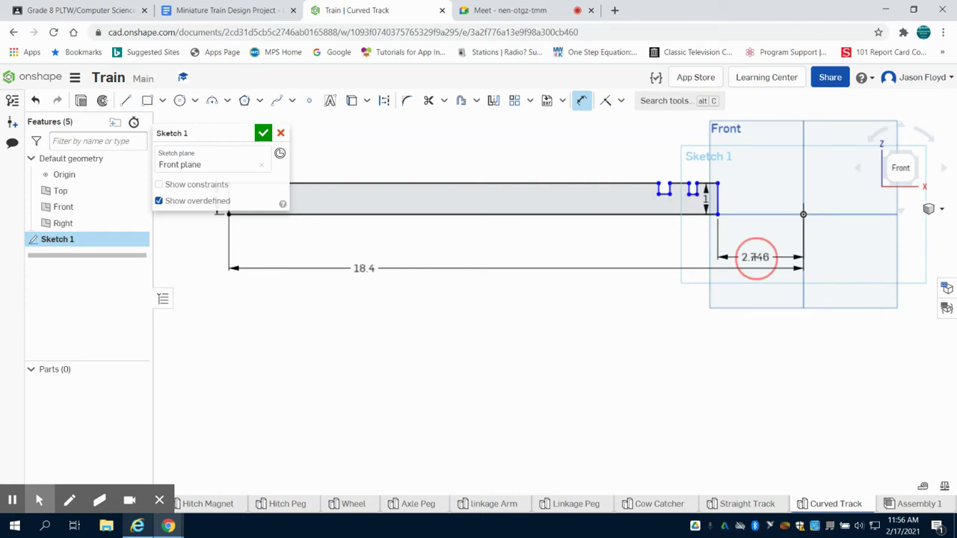
double_click(755, 257)
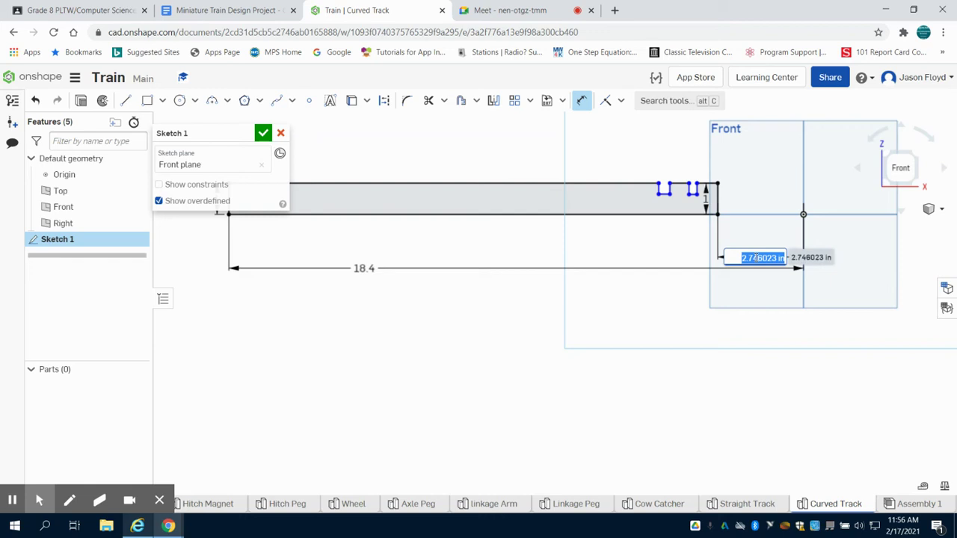
type("15")
key("Return")
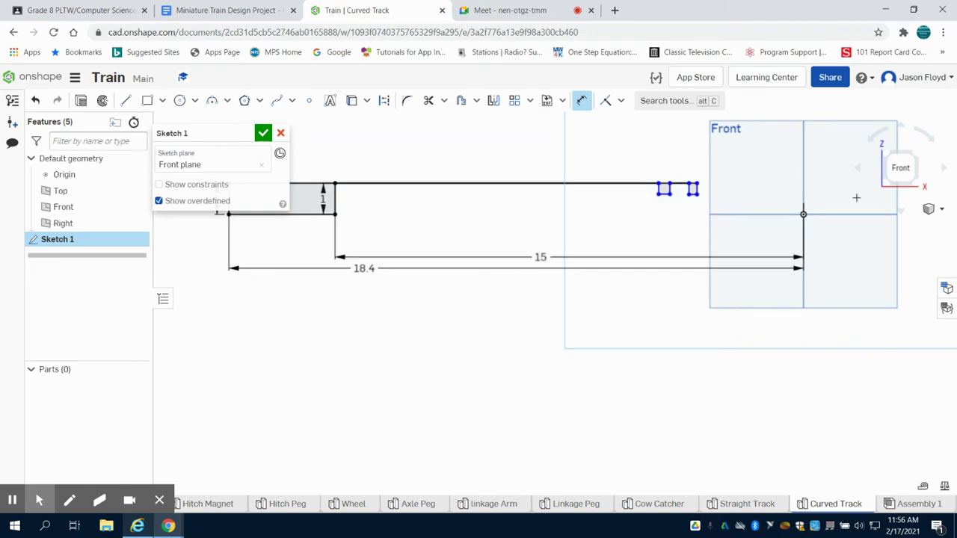
left_click(900, 169)
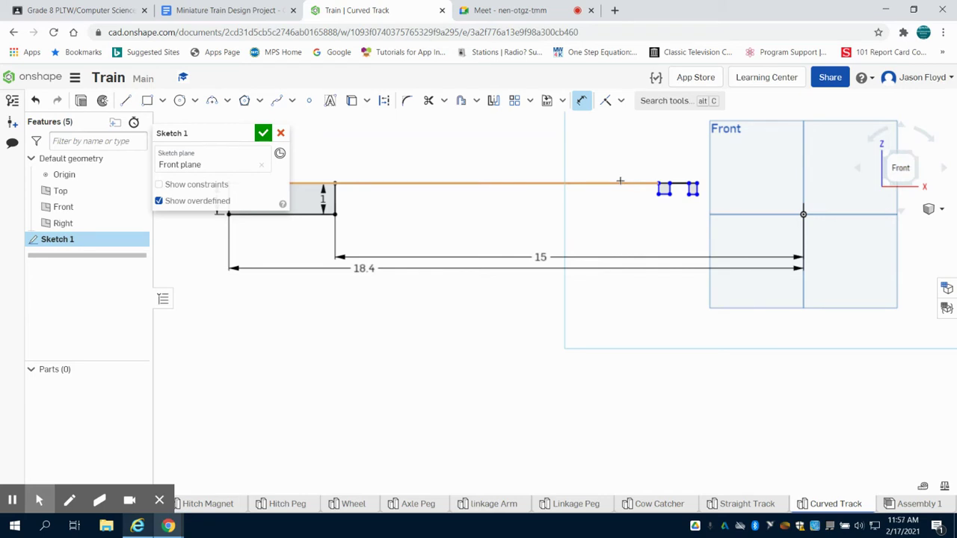
Undo the 15 in value and the inner side's distance dimension.
key("Escape")
key("ctrl+z")
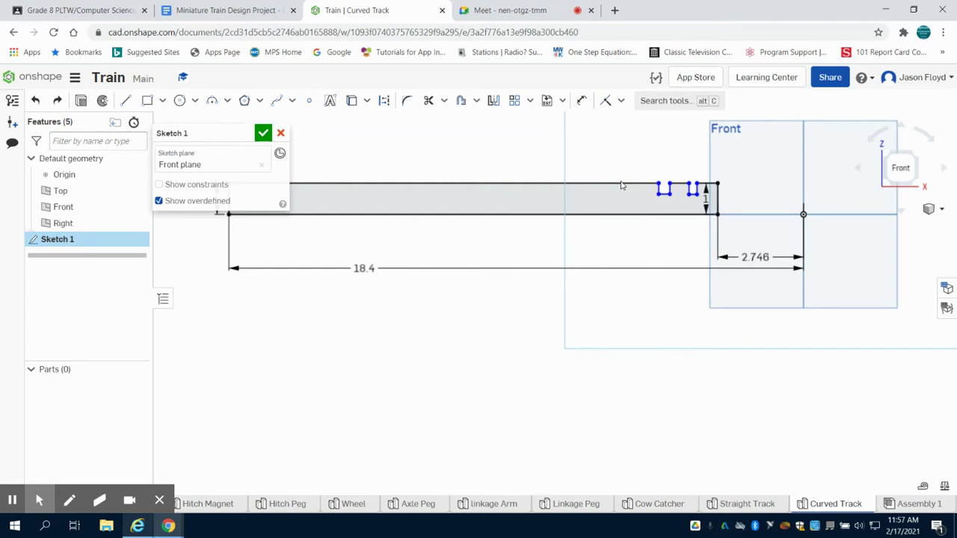
key("ctrl+z")
Move the sketch dialog clear of the profile and dimension the outer groove's far wall 18.2 in from the vertical plane line.
left_click_drag(179, 132, 210, 306)
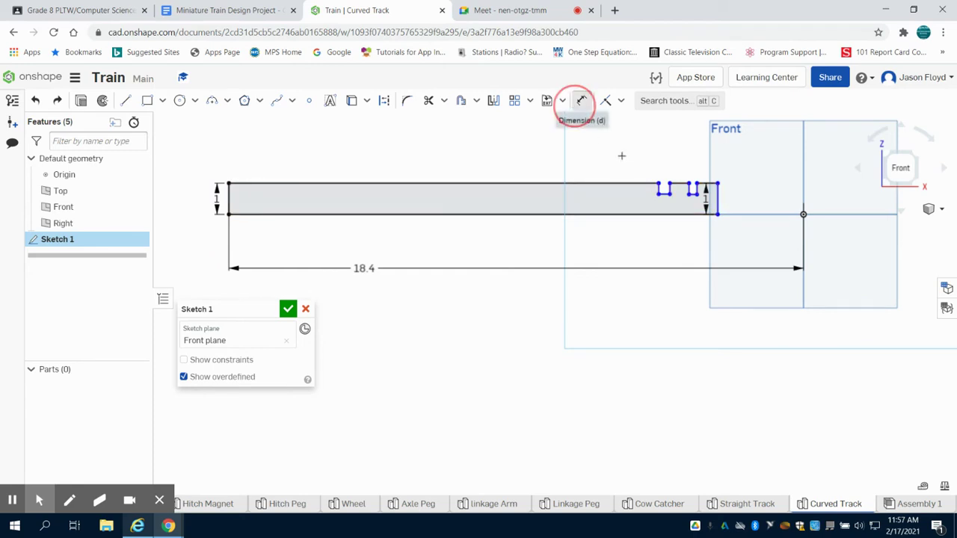
left_click(581, 100)
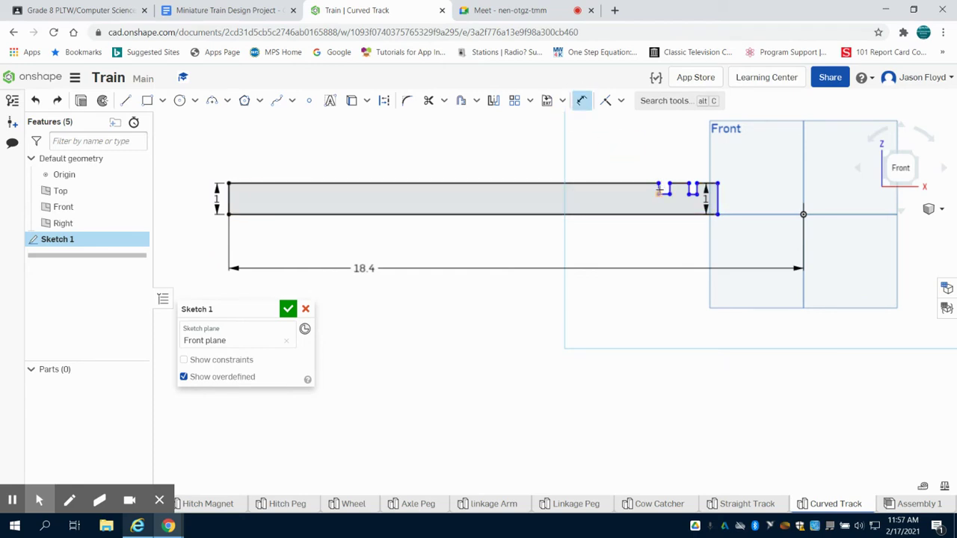
scroll(660, 189, "up", 3)
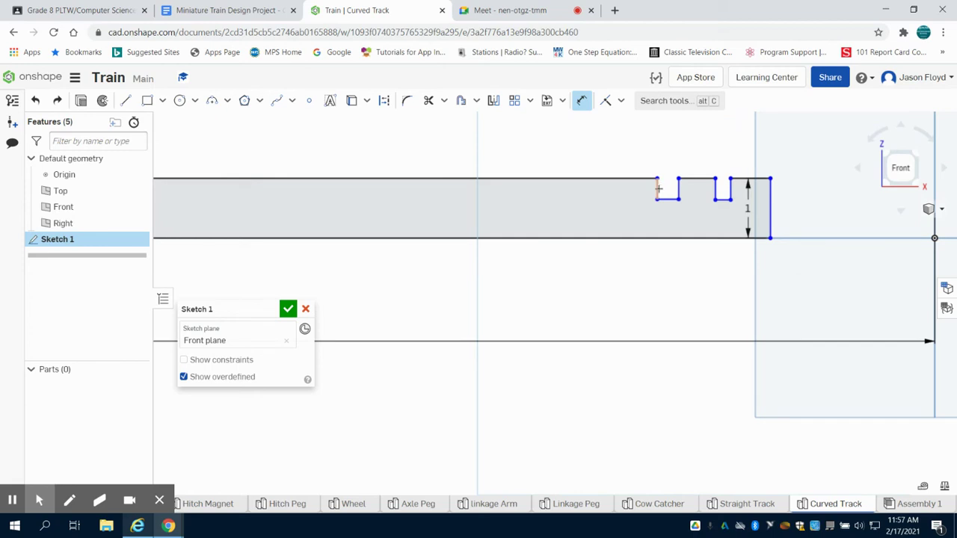
left_click(658, 188)
scroll(658, 188, "down", 4)
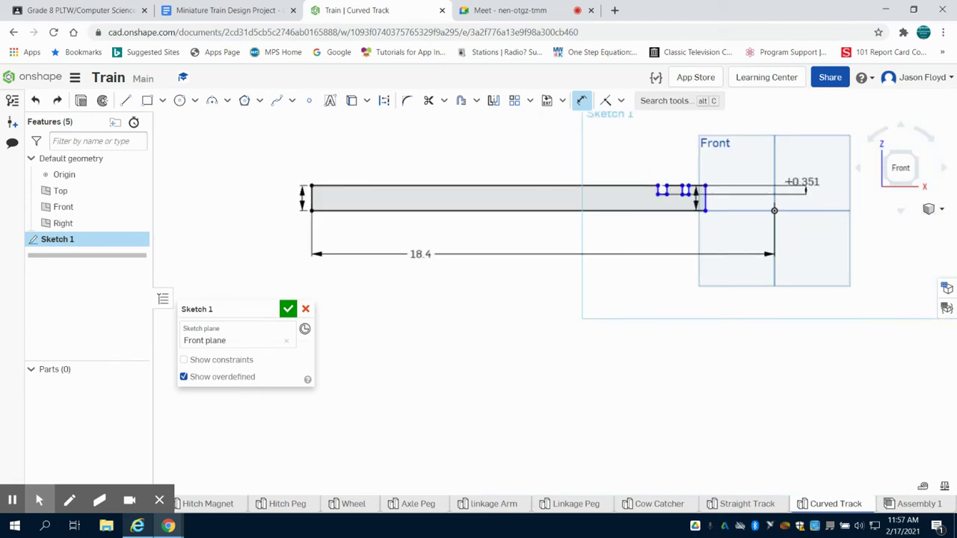
left_click(774, 179)
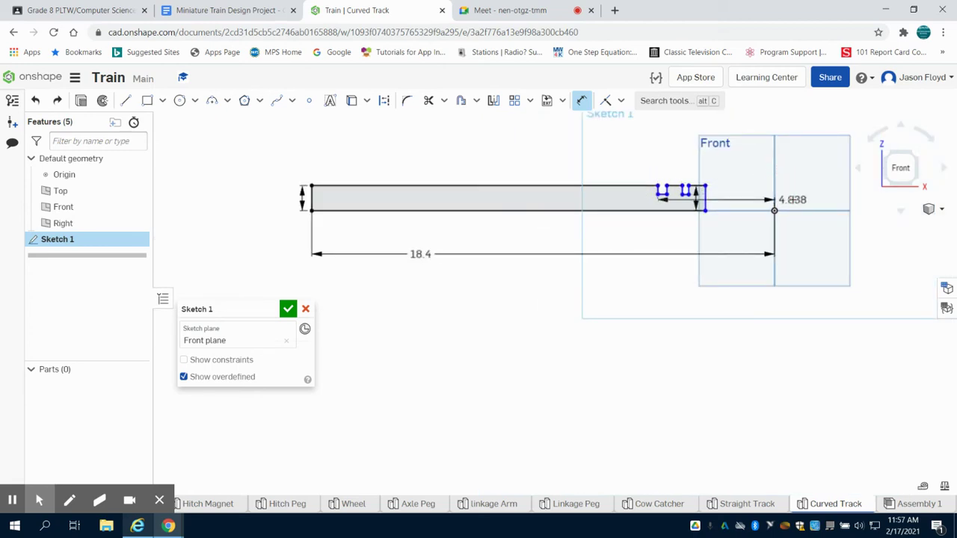
left_click(767, 125)
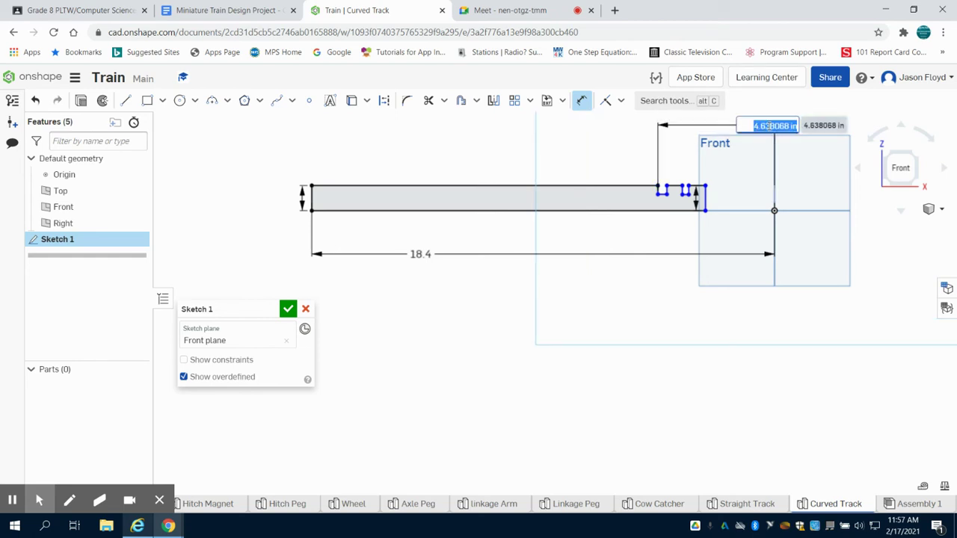
type("18.2")
key("Return")
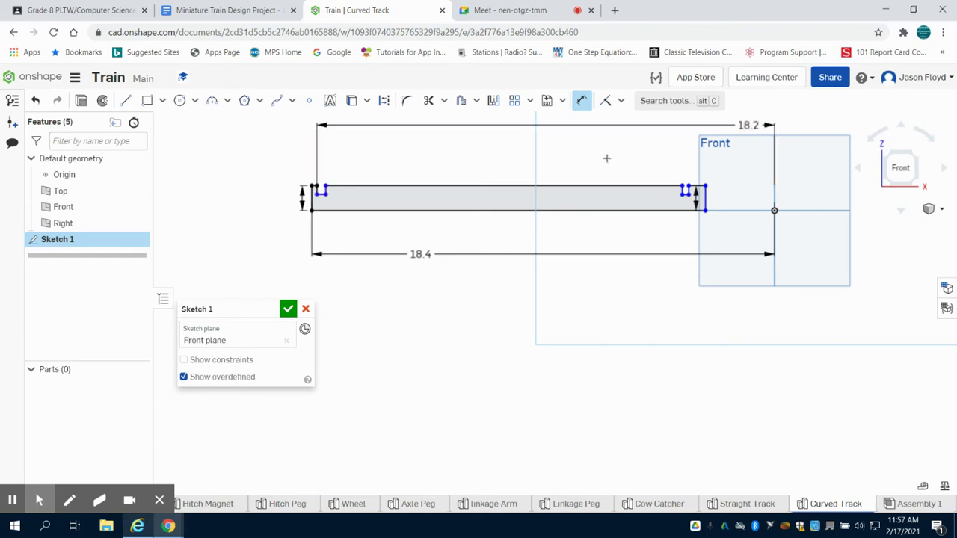
Dimension the inner groove's wall farthest from the origin 15.5 in from the vertical plane line.
scroll(682, 192, "up", 3)
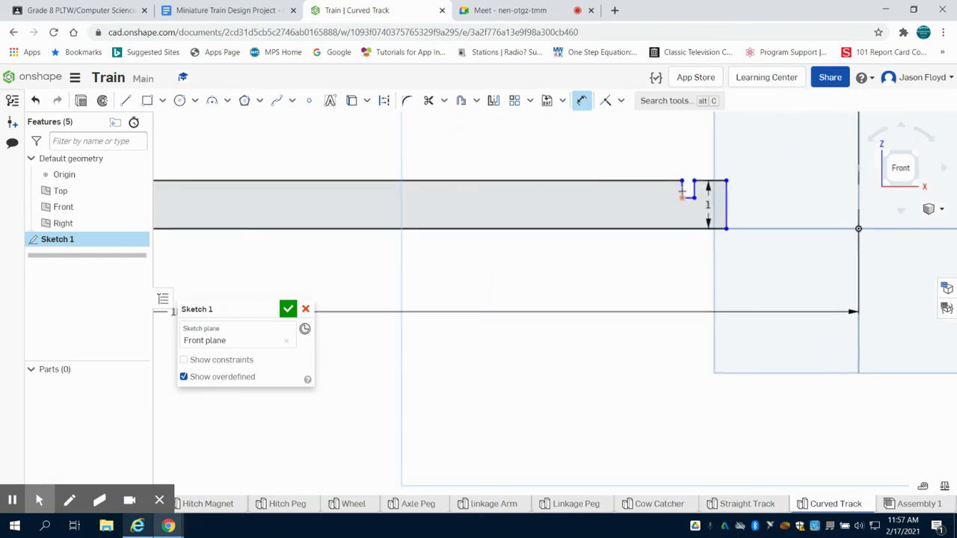
left_click(682, 188)
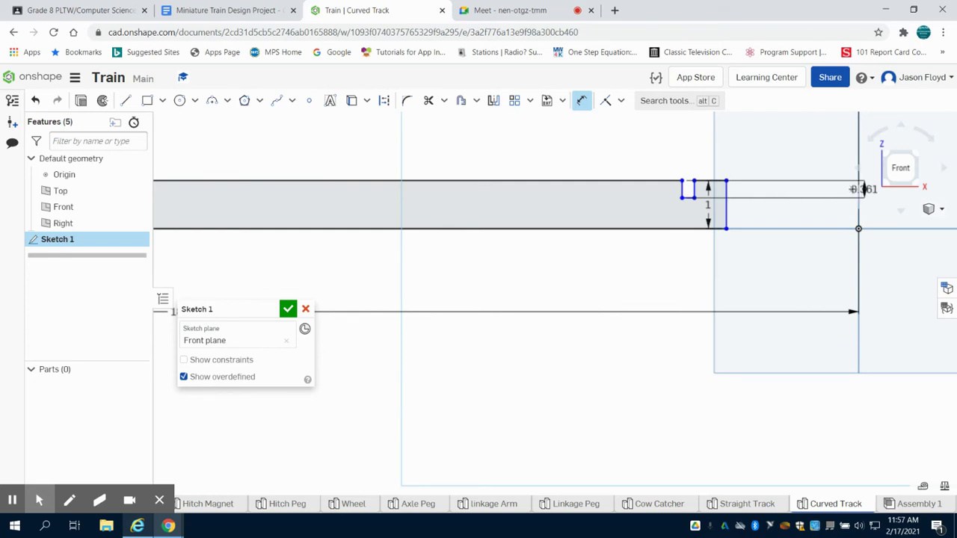
left_click(859, 190)
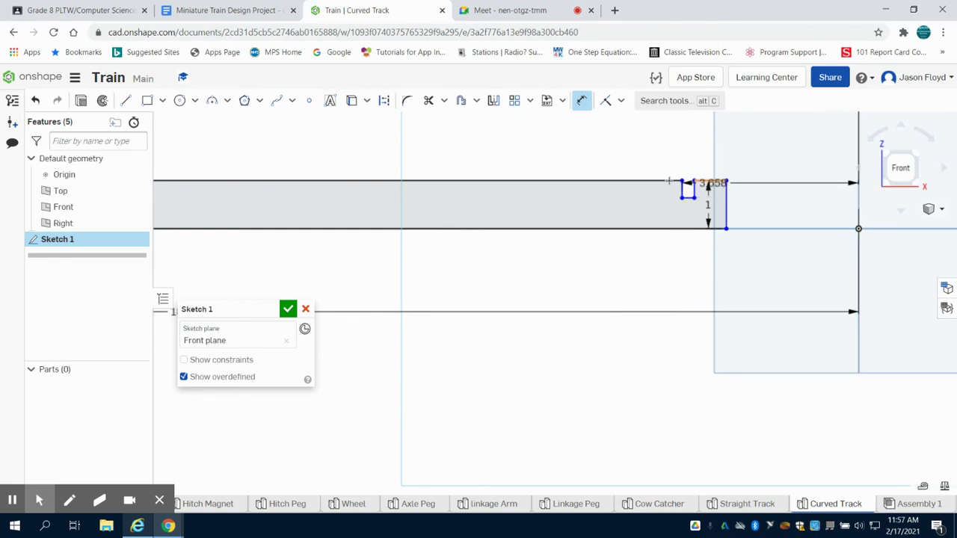
scroll(668, 179, "up", 5)
scroll(668, 174, "down", 10)
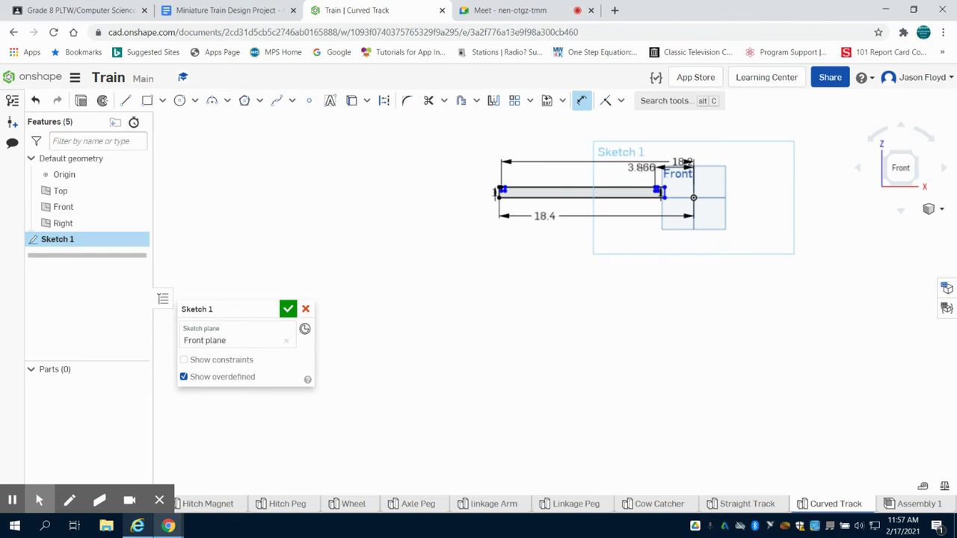
left_click(641, 169)
type("15.5")
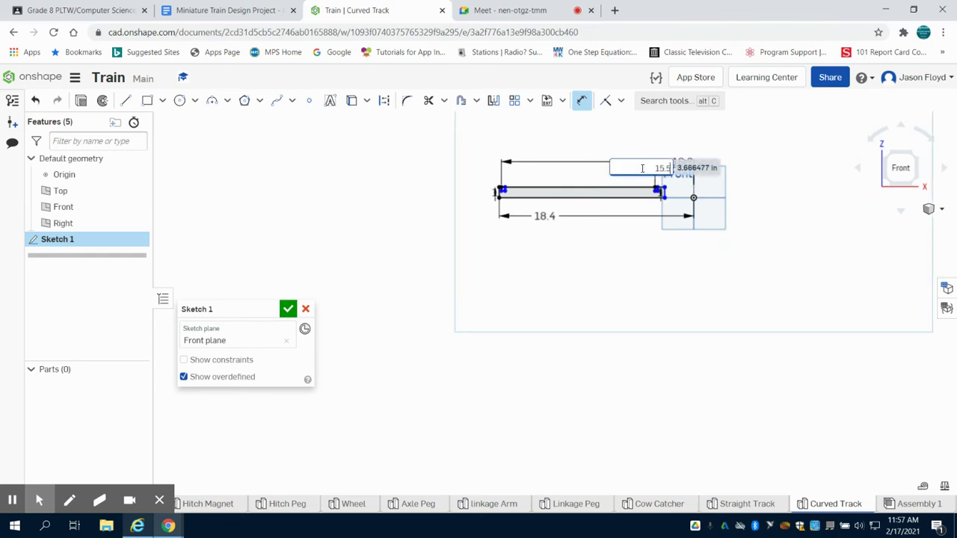
key("Return")
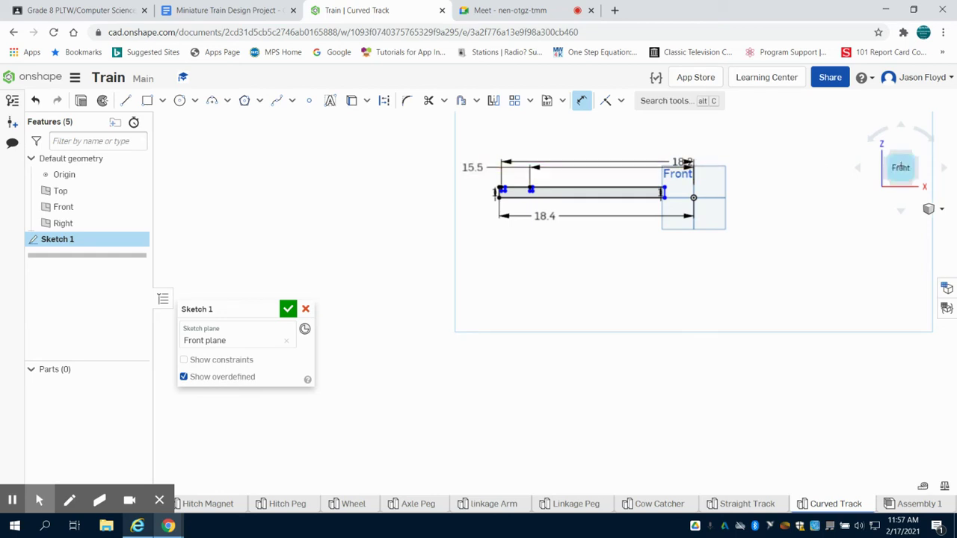
left_click(898, 166)
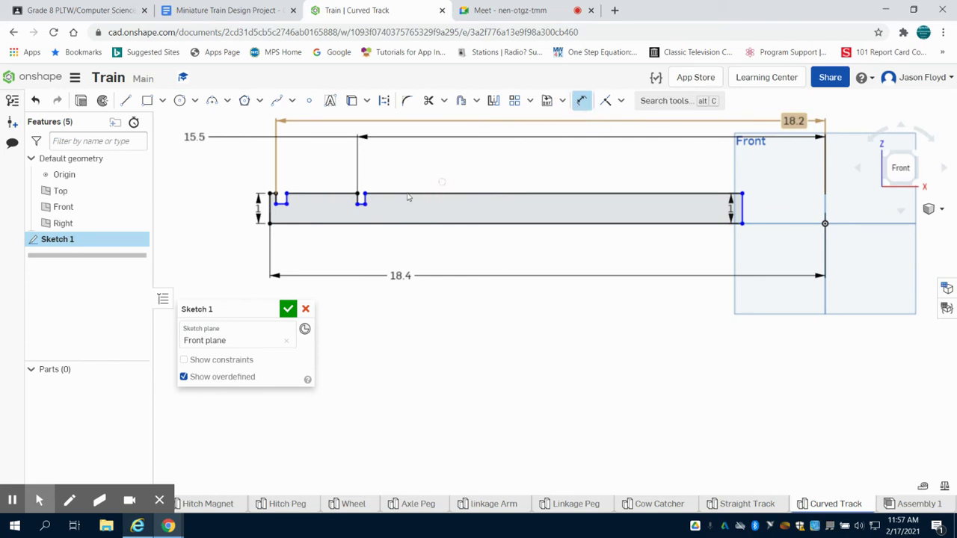
Dimension the inner groove's wall nearest the origin 15.2 in from the vertical plane line.
key("Escape")
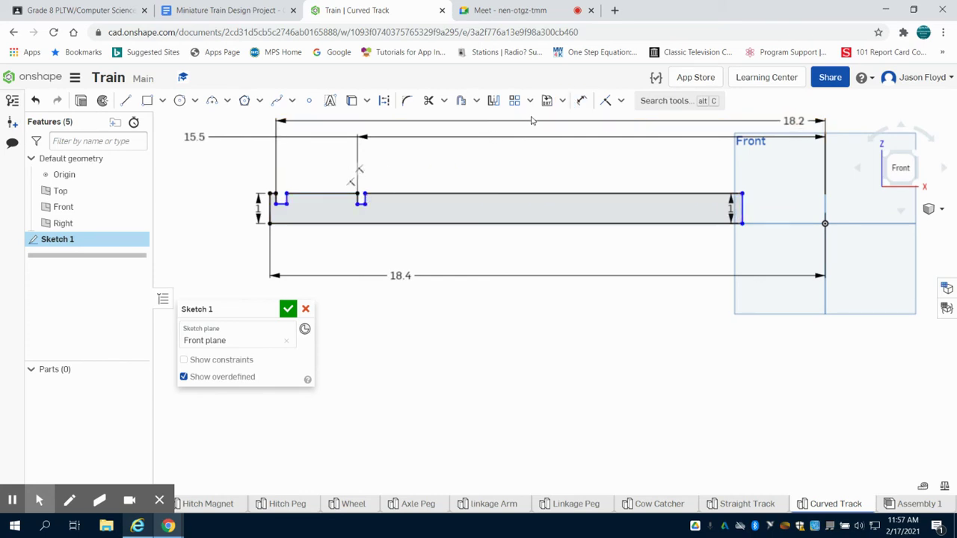
left_click(582, 100)
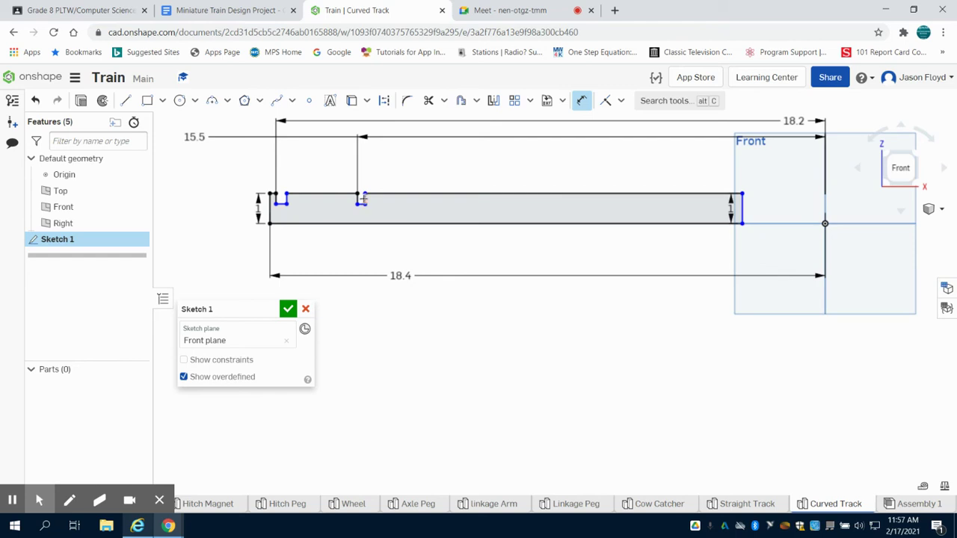
scroll(362, 198, "up", 3)
left_click(363, 199)
scroll(363, 198, "down", 6)
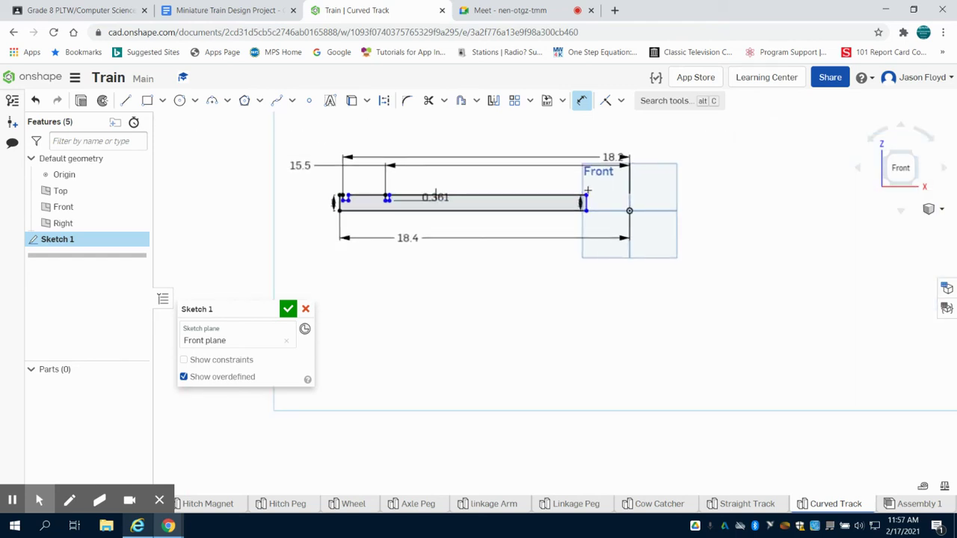
left_click(629, 192)
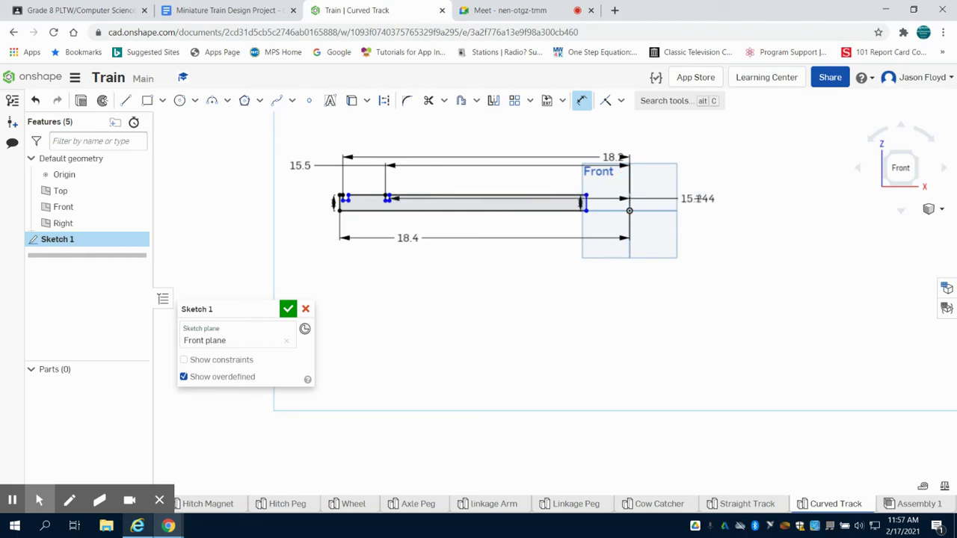
left_click(698, 200)
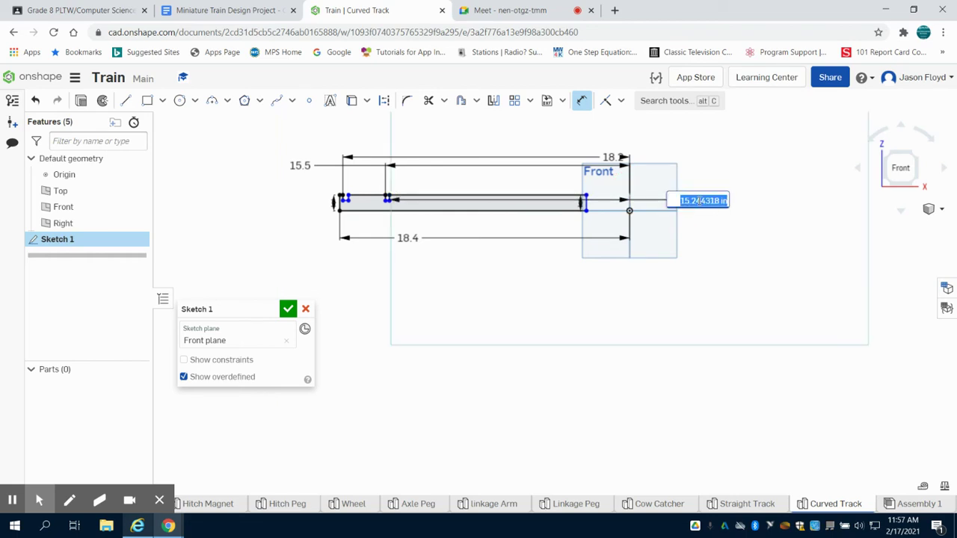
type("15.2")
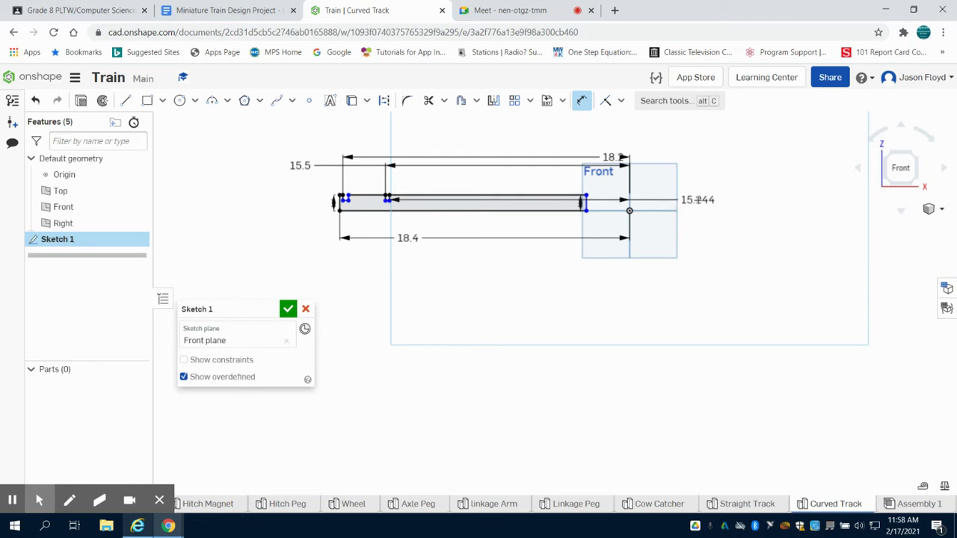
key("Return")
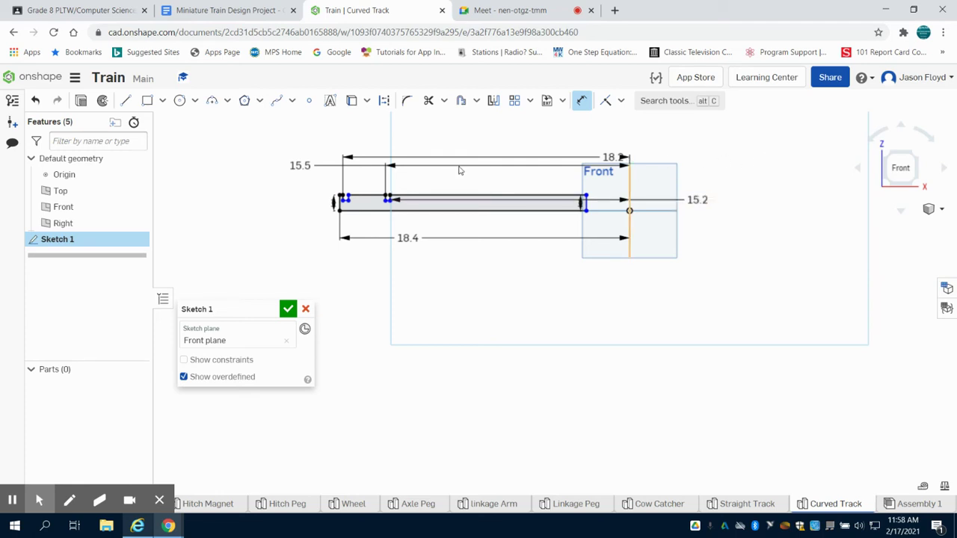
scroll(587, 208, "up", 3)
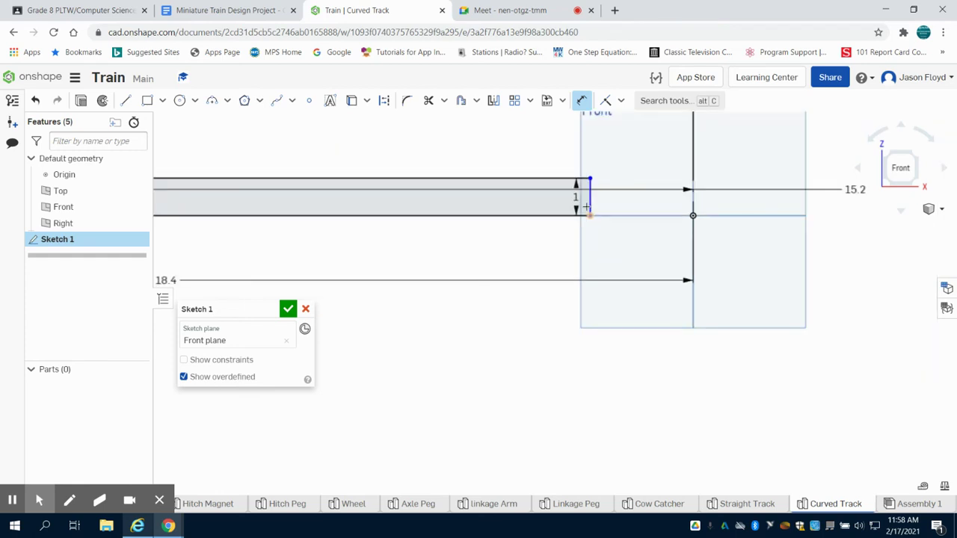
Dimension the profile's inner side edge 15 in from the vertical plane line.
left_click(589, 205)
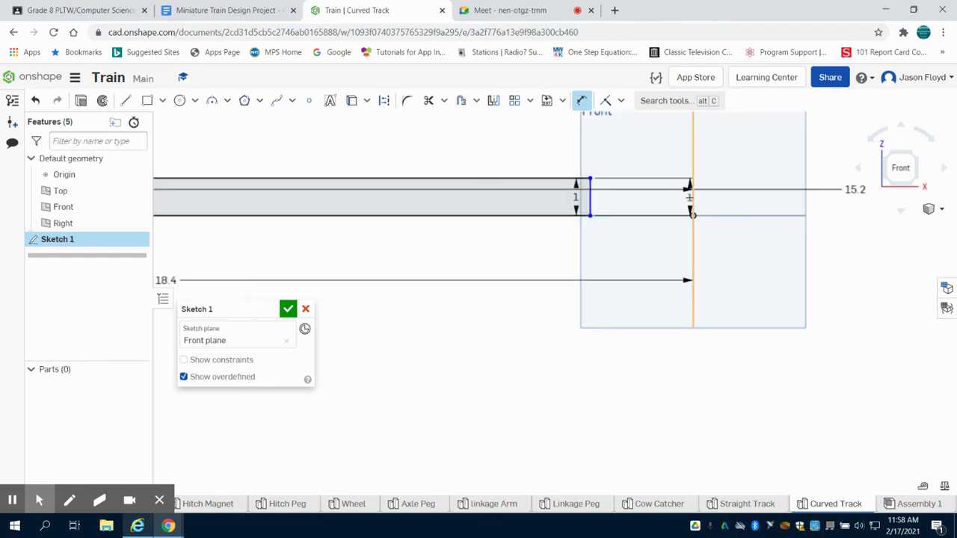
left_click(691, 213)
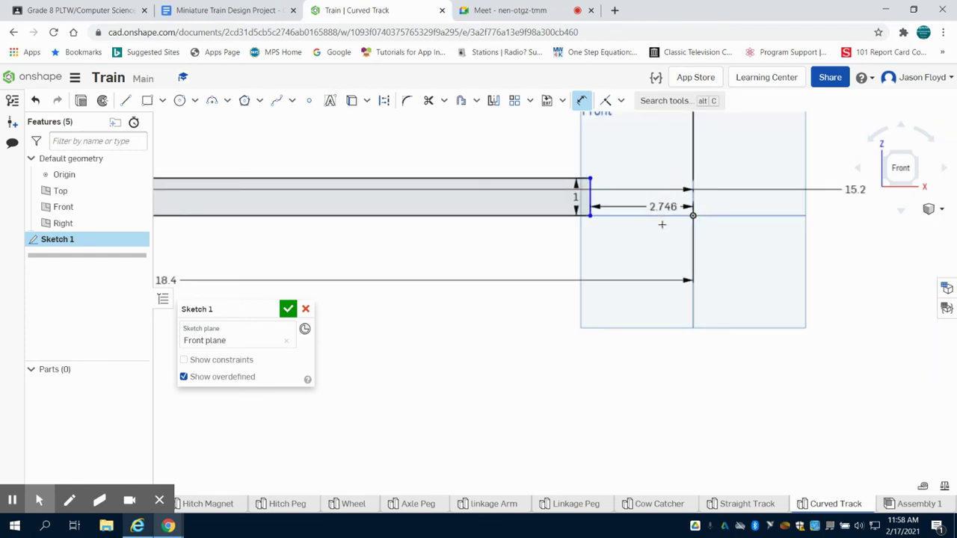
left_click(662, 231)
double_click(659, 232)
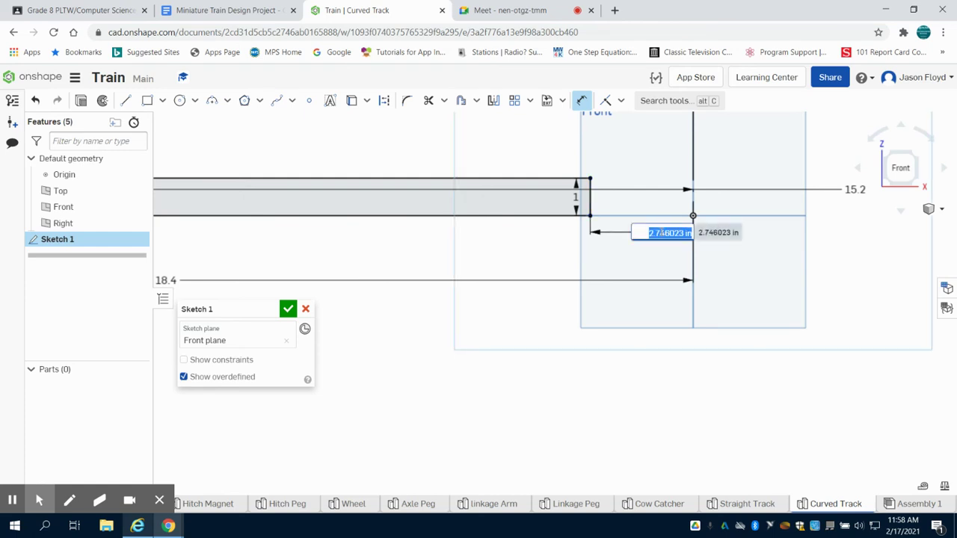
type("15")
key("Return")
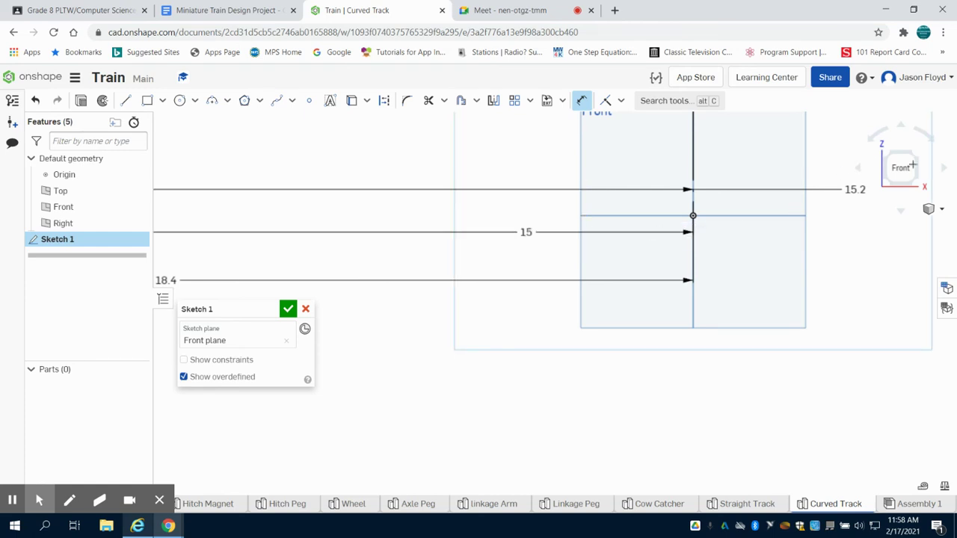
Set the distance of the inner groove's wall farthest from the origin to 15.55 in.
left_click(900, 167)
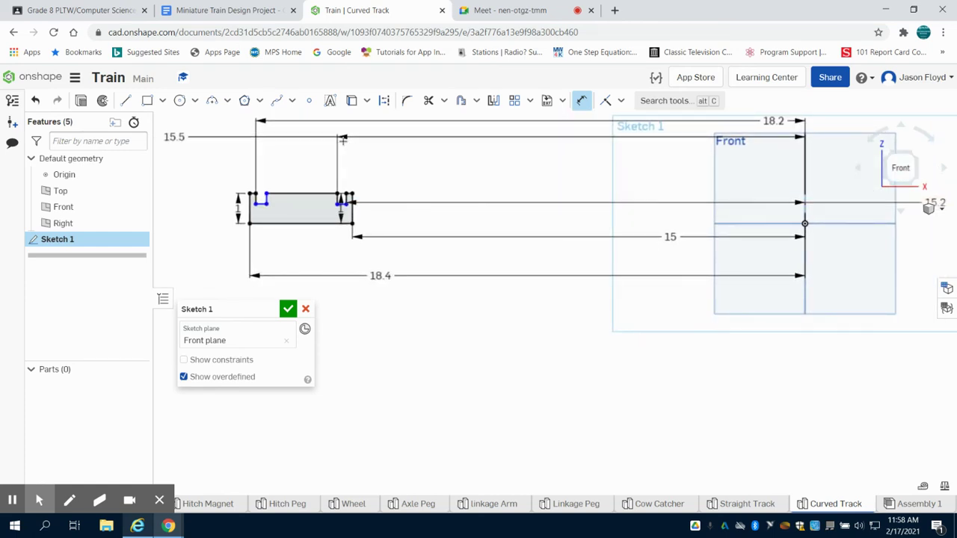
left_click(173, 136)
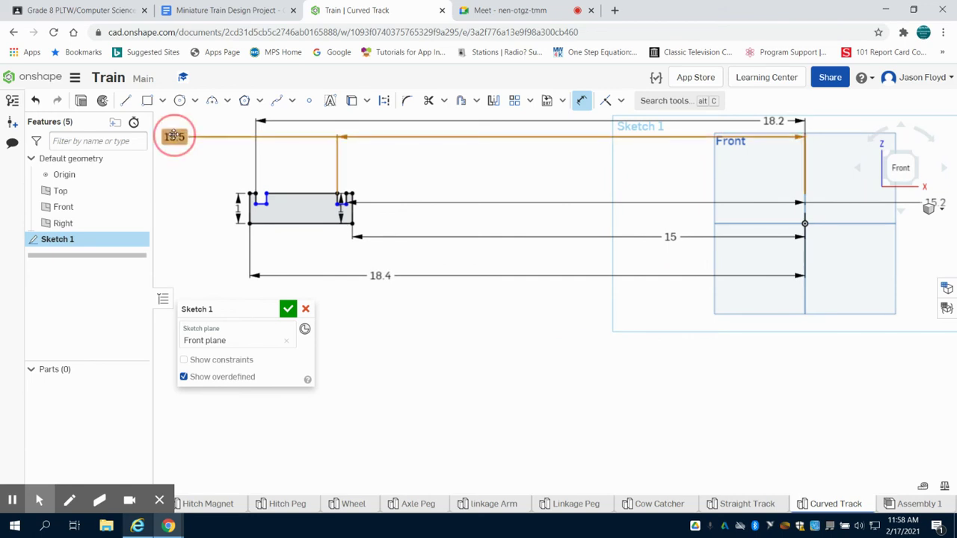
type("15")
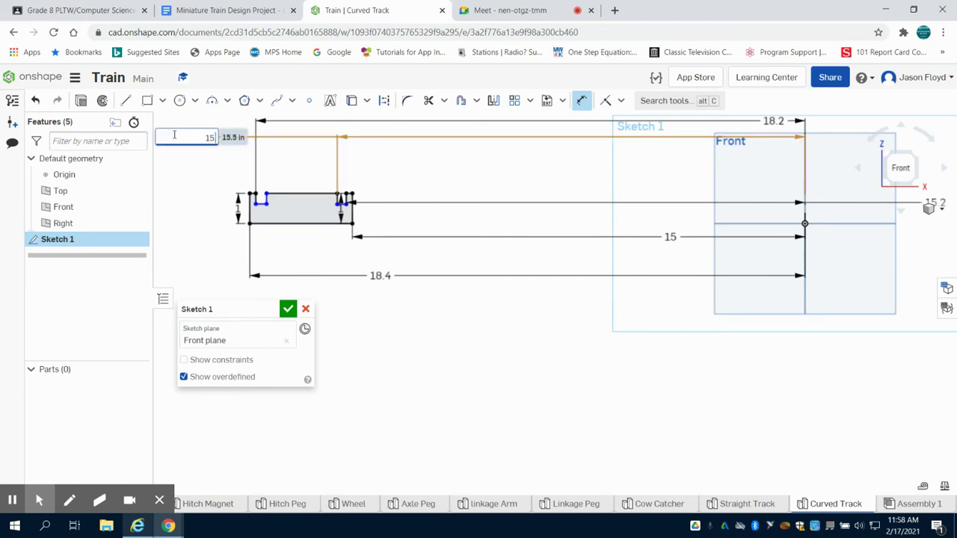
type(".55")
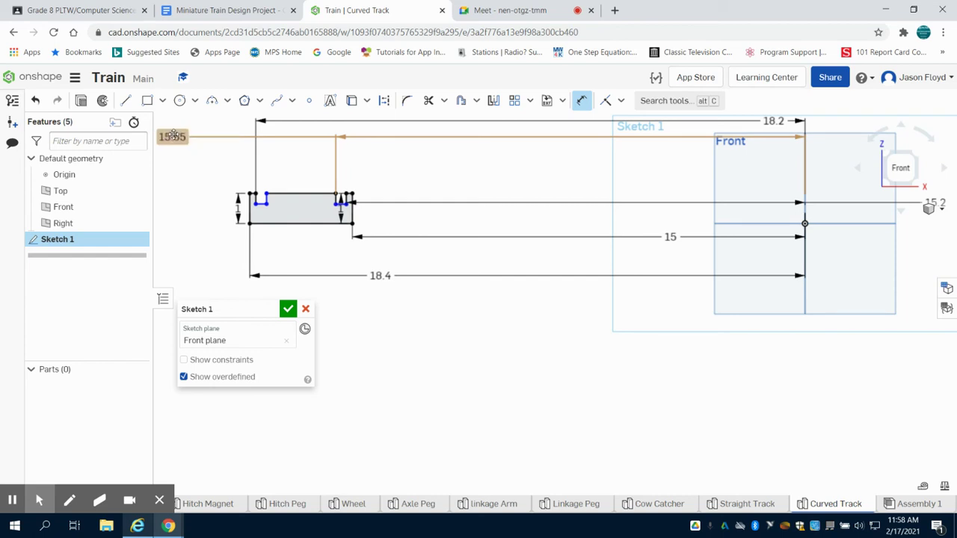
key("Return")
Dimension the outer groove's floor 0.813 in above the profile's bottom edge.
scroll(274, 204, "up", 3)
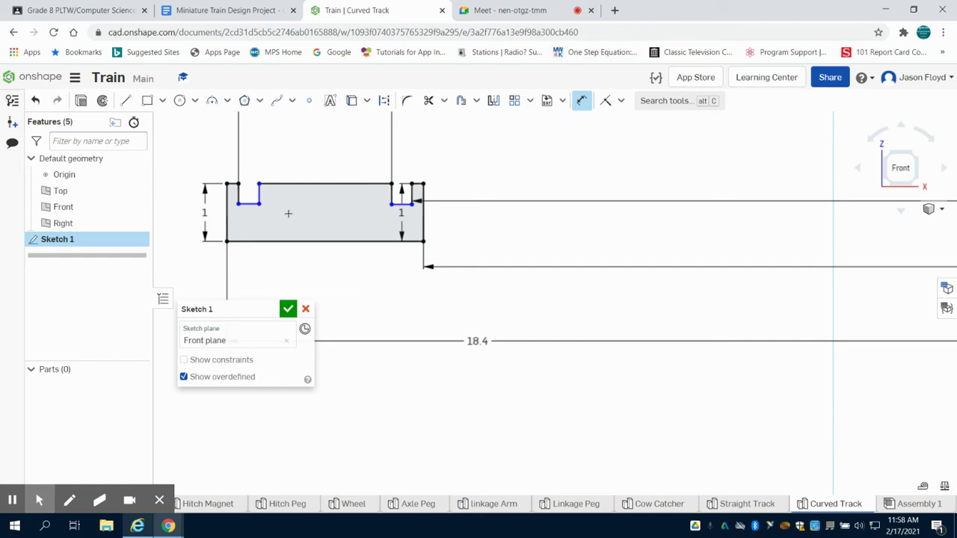
left_click(247, 204)
left_click(260, 240)
left_click(290, 237)
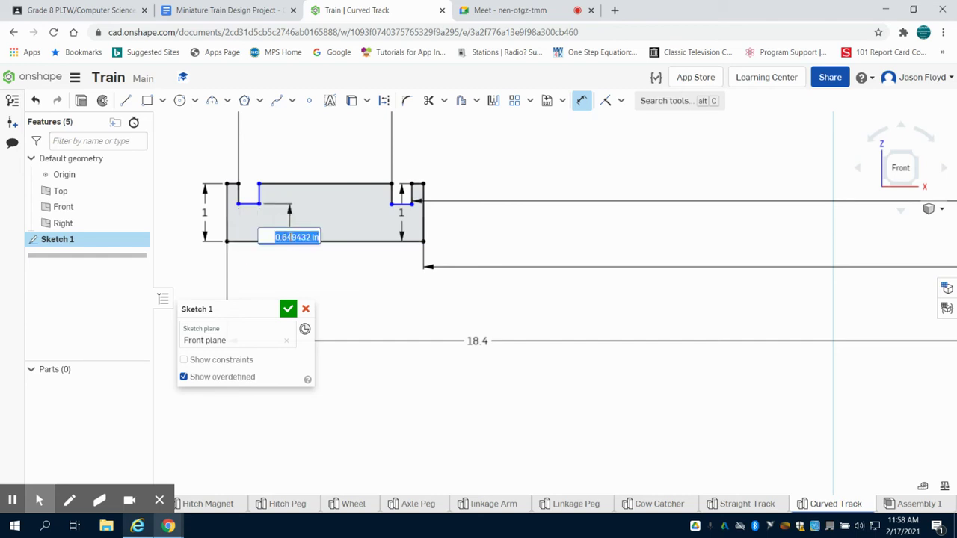
key("BackSpace")
type("0.813")
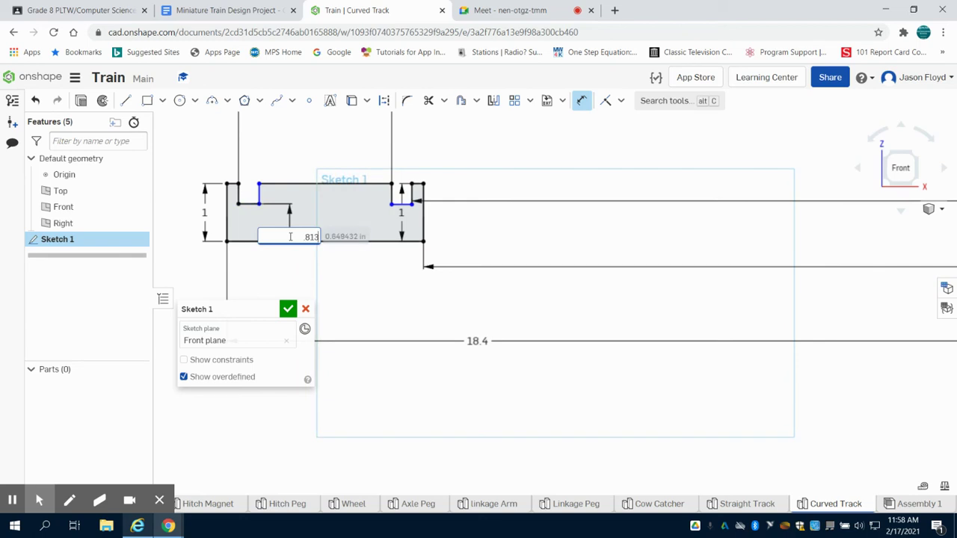
key("Return")
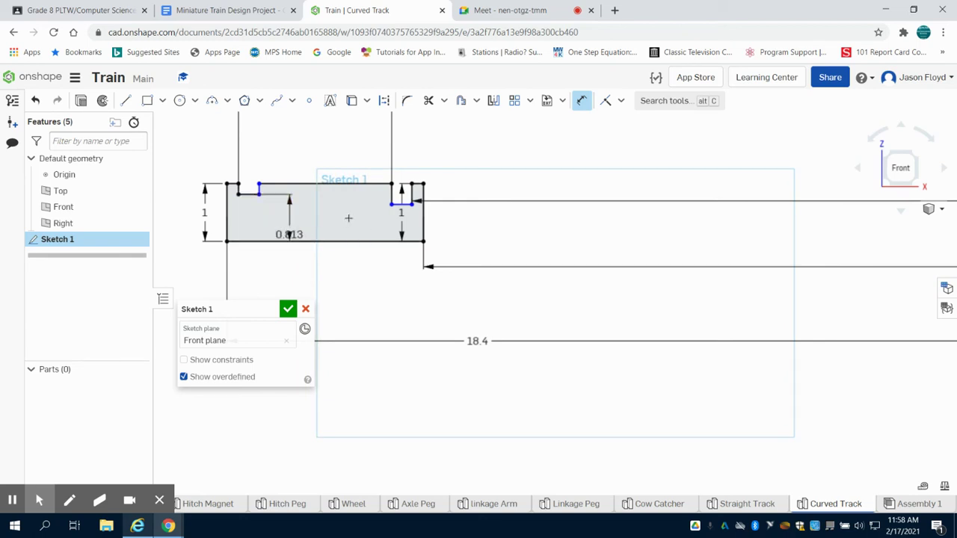
Dimension the inner groove's floor 0.813 in above the profile's bottom edge and leave the Dimension tool.
left_click(397, 203)
left_click(393, 240)
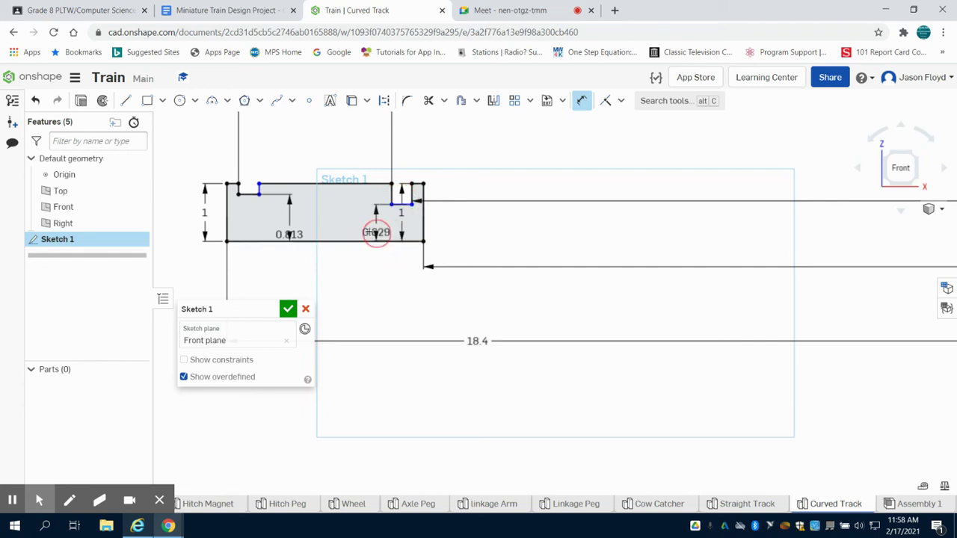
left_click(369, 231)
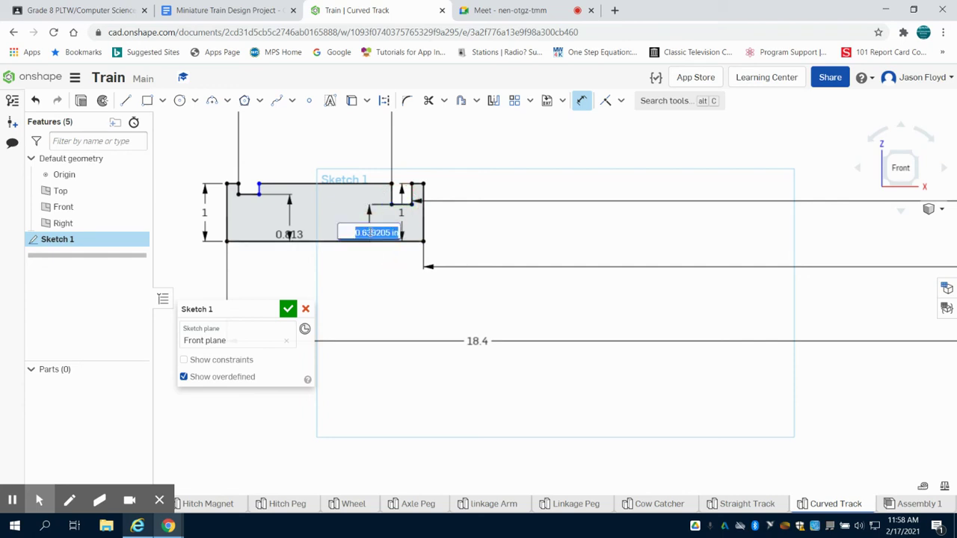
type(".813")
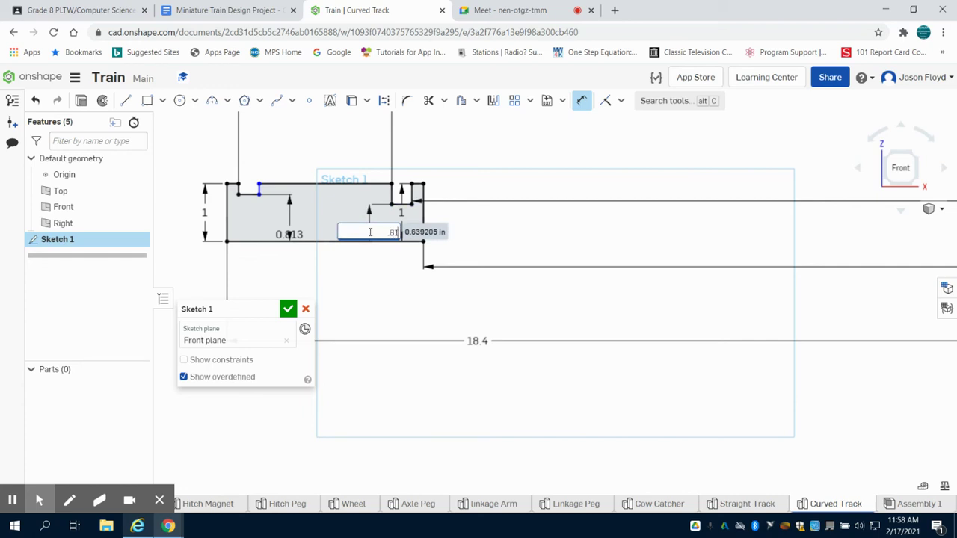
key("Return")
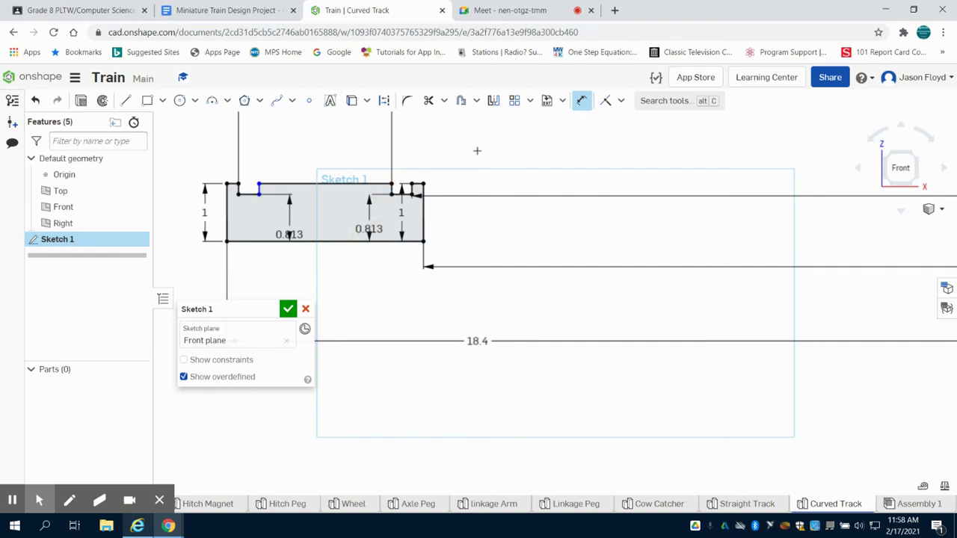
scroll(483, 153, "down", 2)
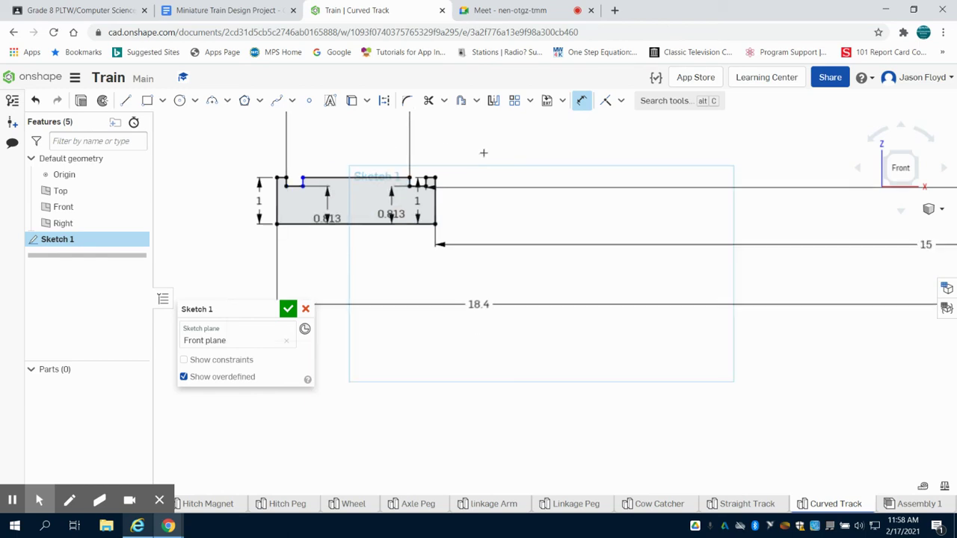
left_click(899, 166)
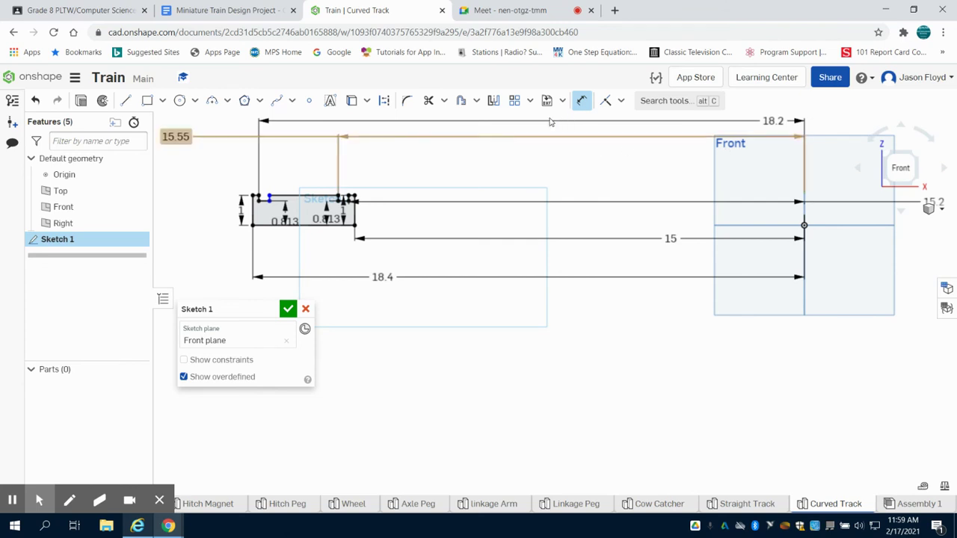
key("Escape")
scroll(280, 187, "up", 3)
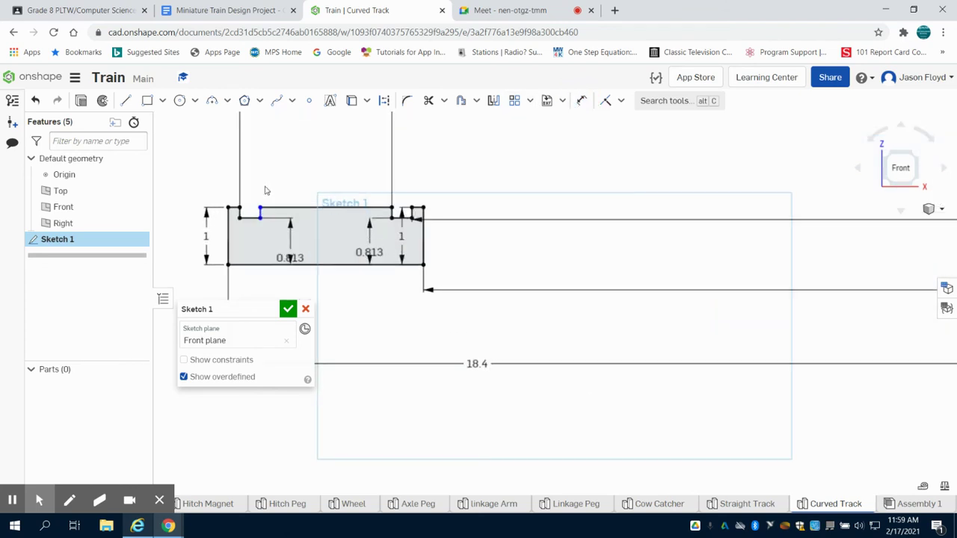
left_click(582, 100)
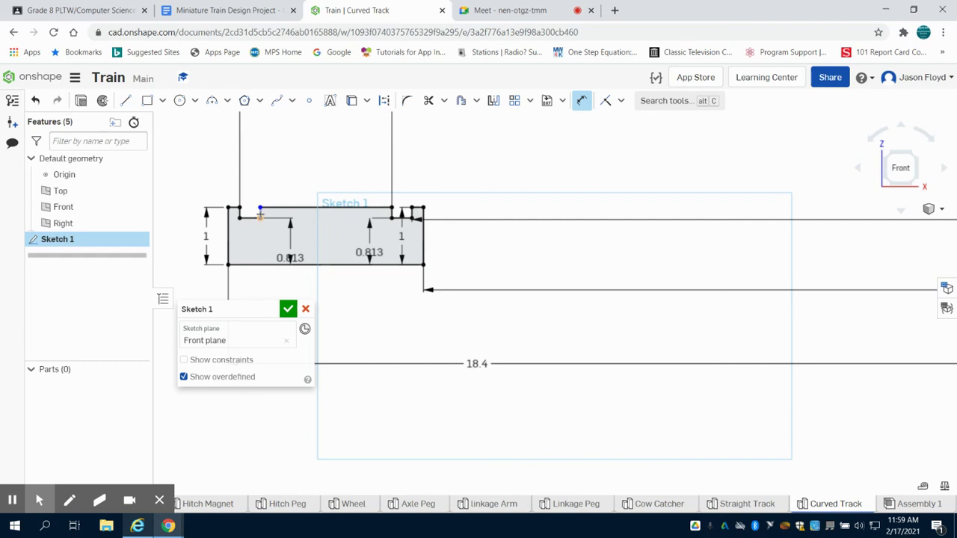
scroll(260, 213, "up", 3)
left_click(261, 213)
scroll(455, 189, "down", 3)
scroll(798, 213, "down", 2)
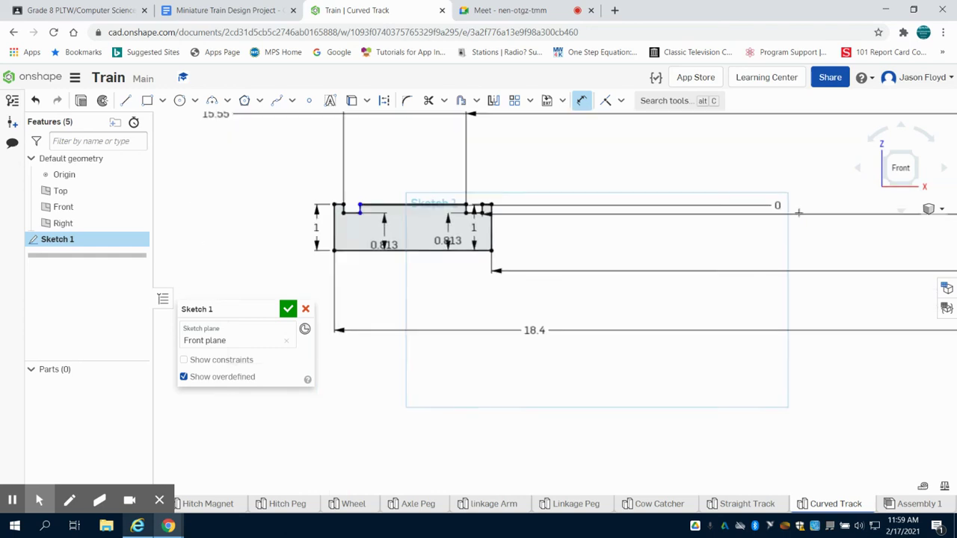
scroll(799, 213, "down", 5)
scroll(881, 213, "up", 3)
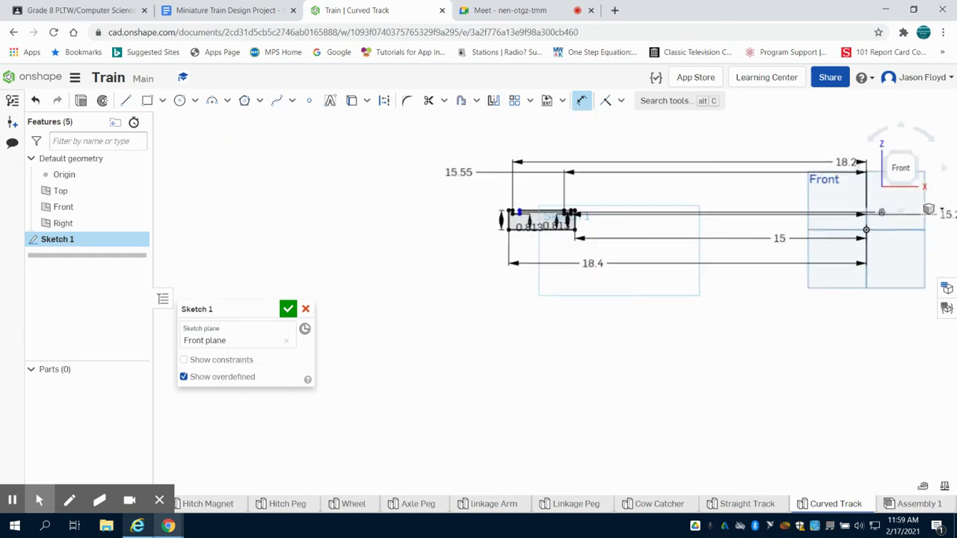
scroll(881, 213, "up", 2)
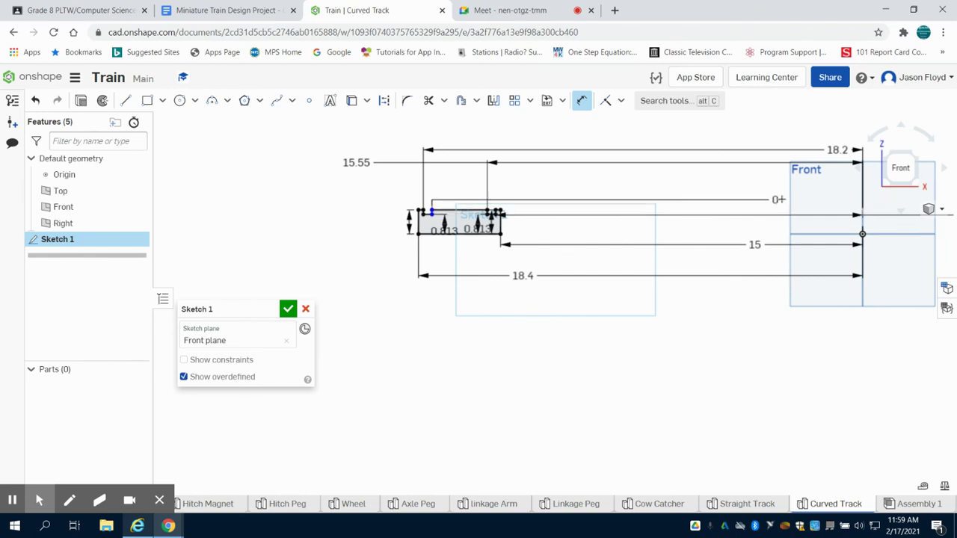
right_click(796, 205)
left_click(794, 209)
Dimension the outer groove's wall nearest the origin 17.85 in from the vertical plane line and leave the Dimension tool.
left_click(584, 100)
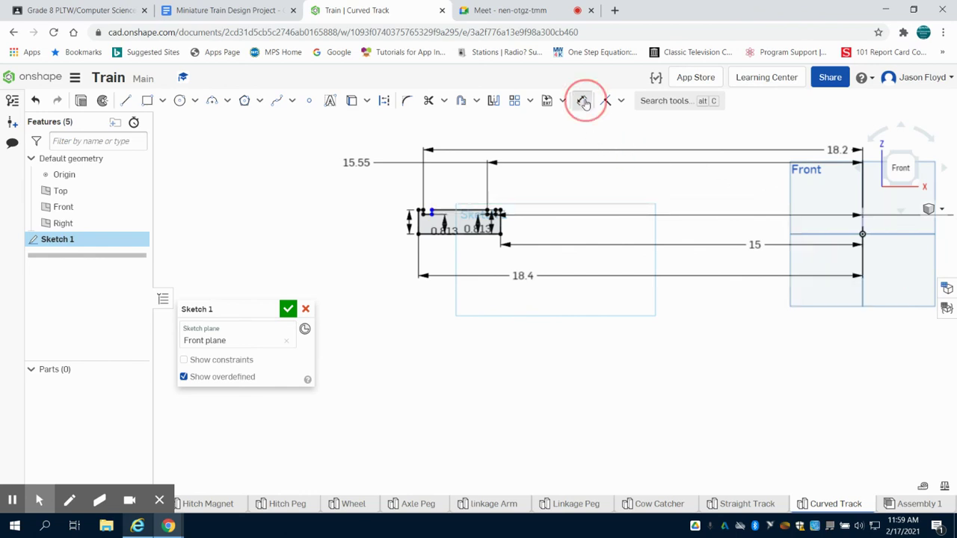
scroll(448, 198, "up", 5)
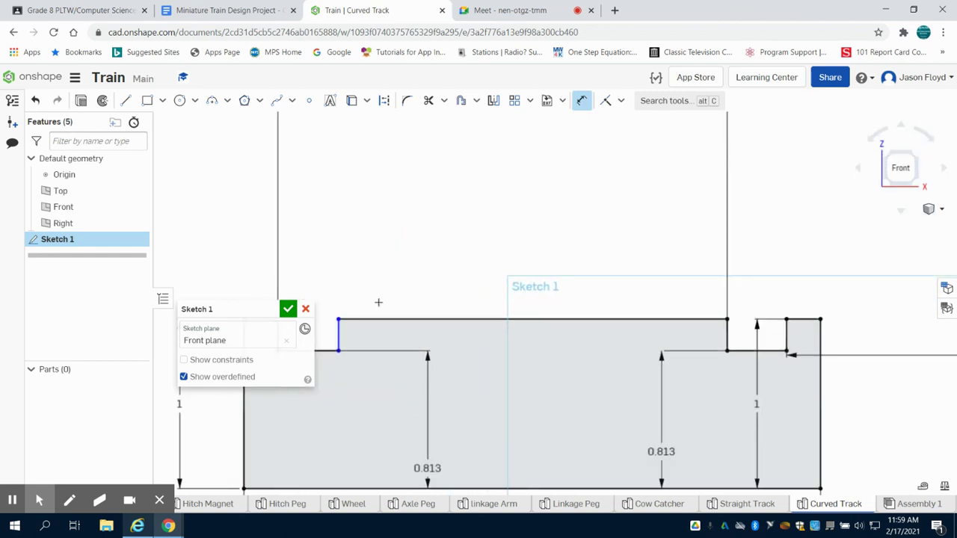
left_click(340, 331)
scroll(491, 330, "down", 5)
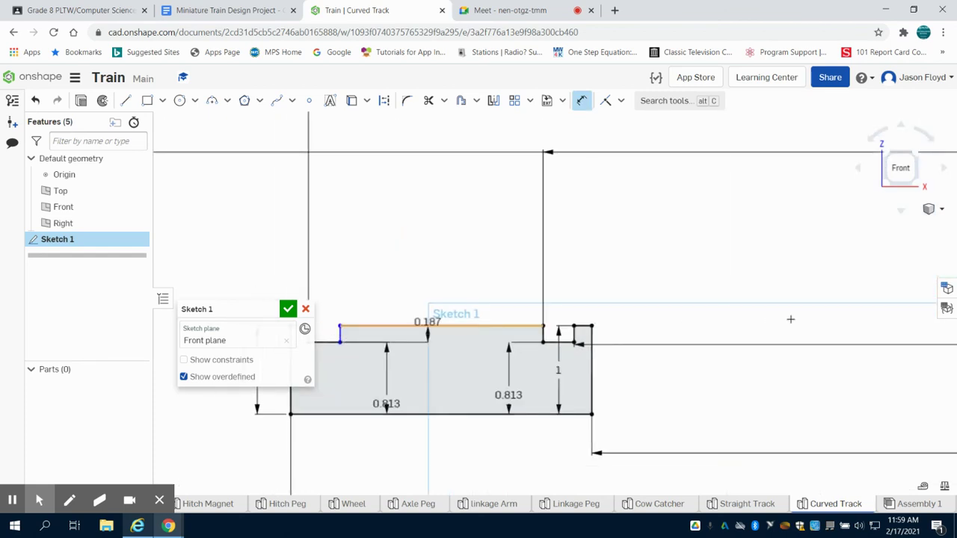
scroll(821, 326, "down", 6)
scroll(876, 324, "up", 3)
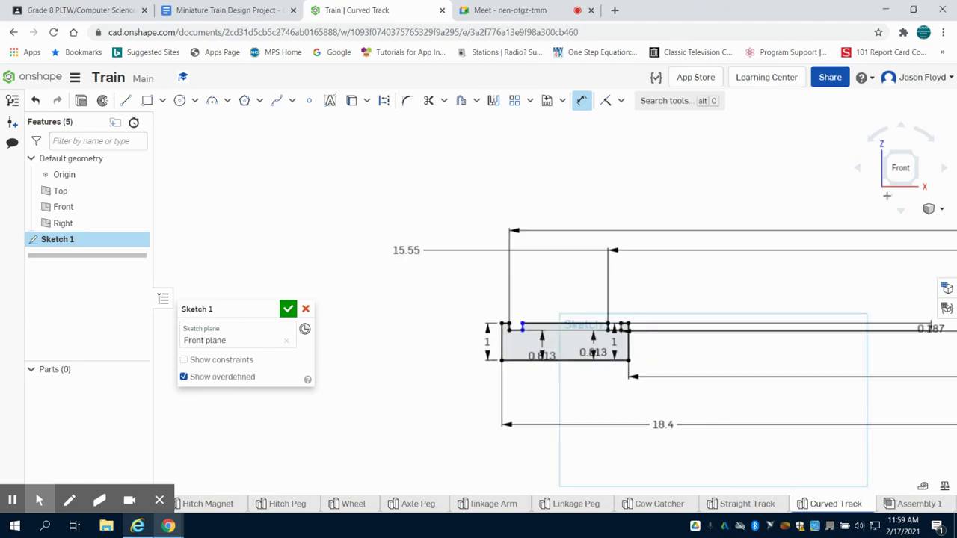
left_click(900, 169)
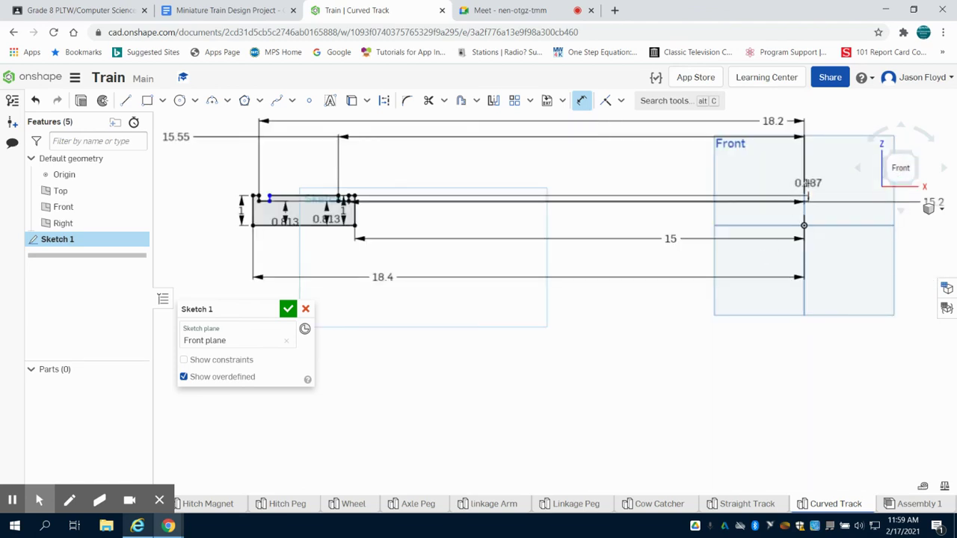
left_click(806, 191)
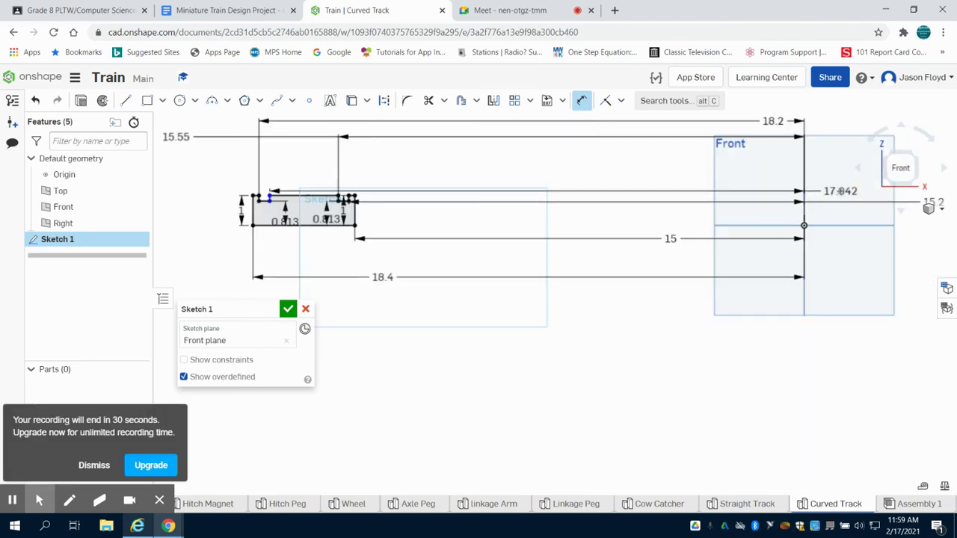
left_click(841, 192)
type("1")
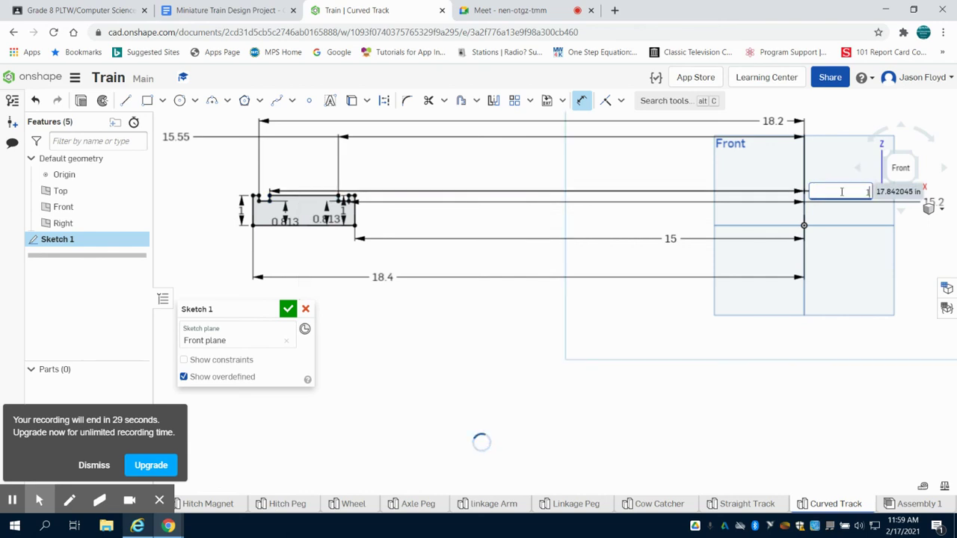
type("7.85")
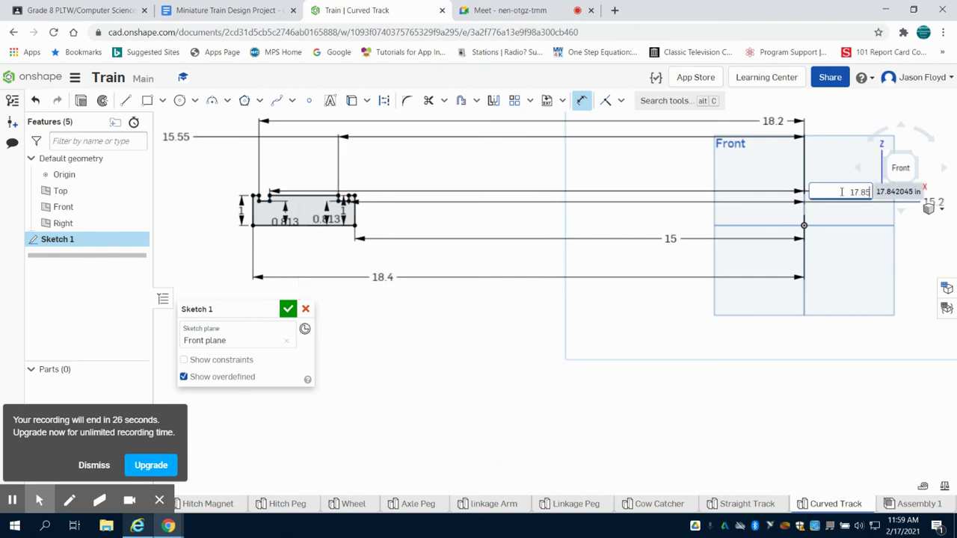
key("Escape")
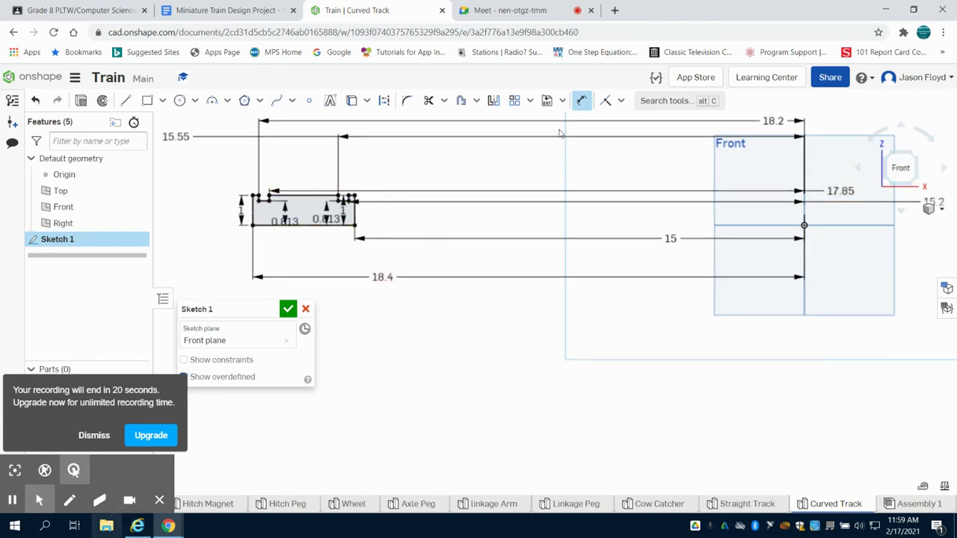
right_click(733, 176)
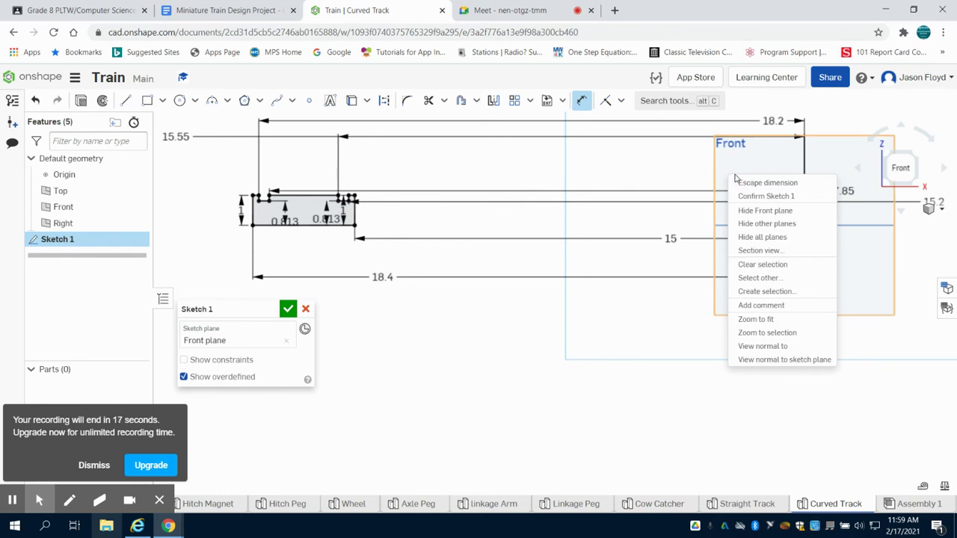
left_click_drag(839, 187, 421, 156)
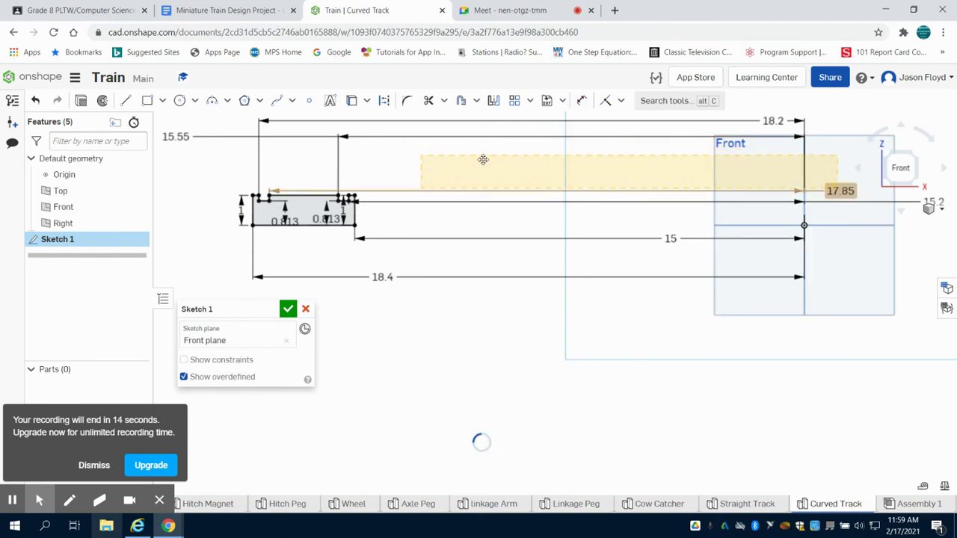